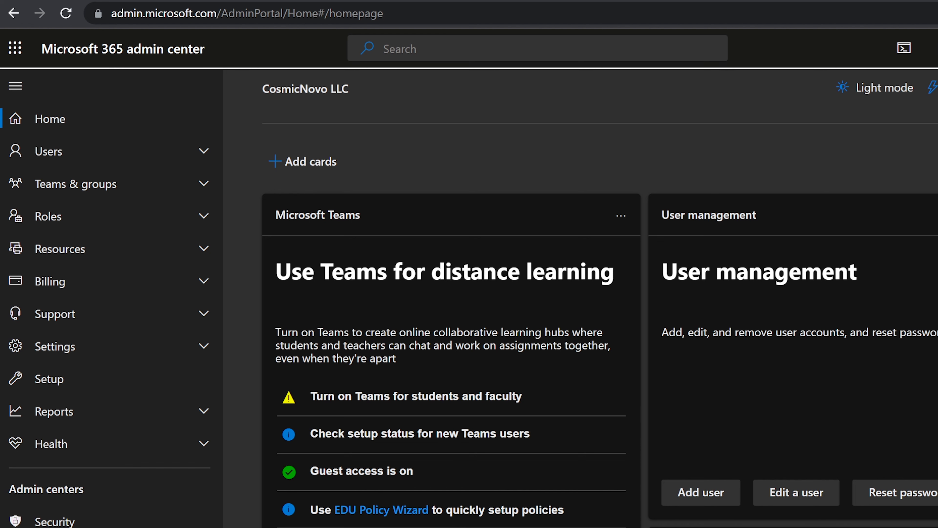
# - Open the list of active users in the organization
pyautogui.click(70, 153)
pyautogui.click(67, 190)
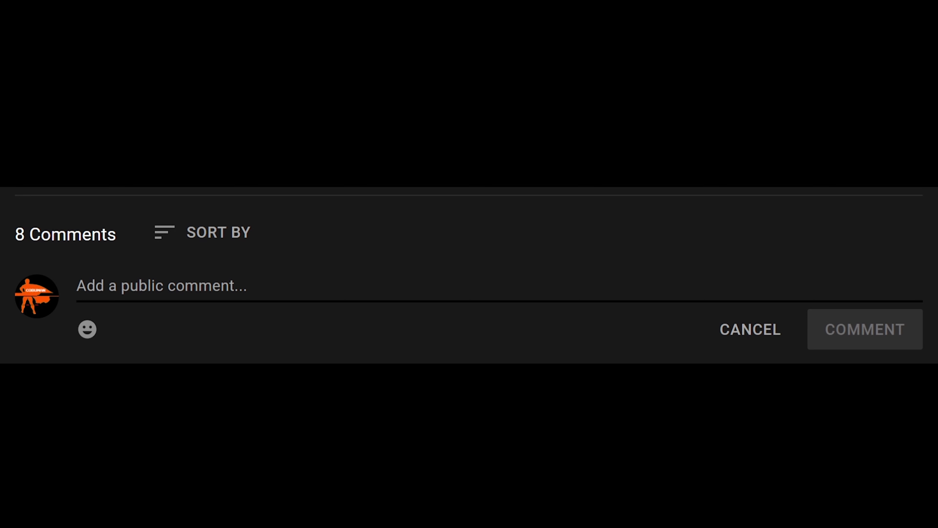
# - Switch to the video's comment section and post the public comment "Present!"
pyautogui.write('Pr')
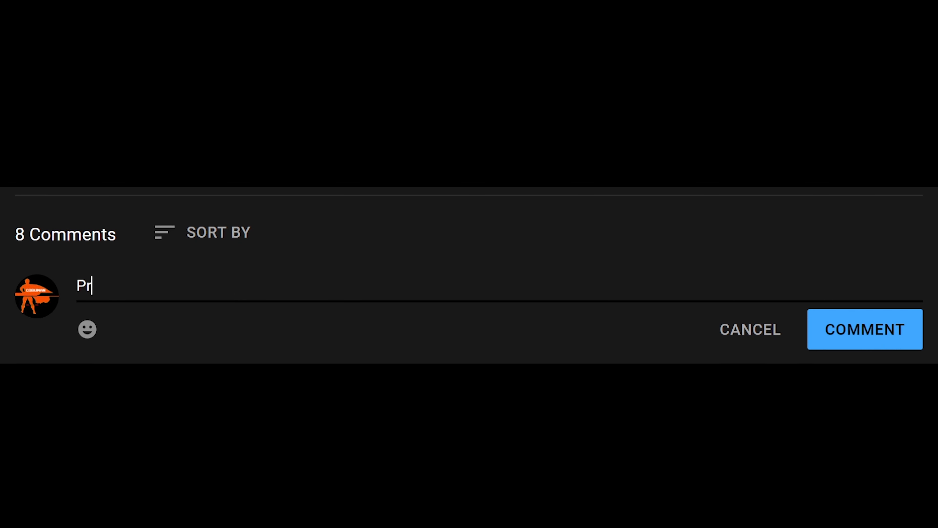
pyautogui.write('esent!')
pyautogui.click(850, 334)
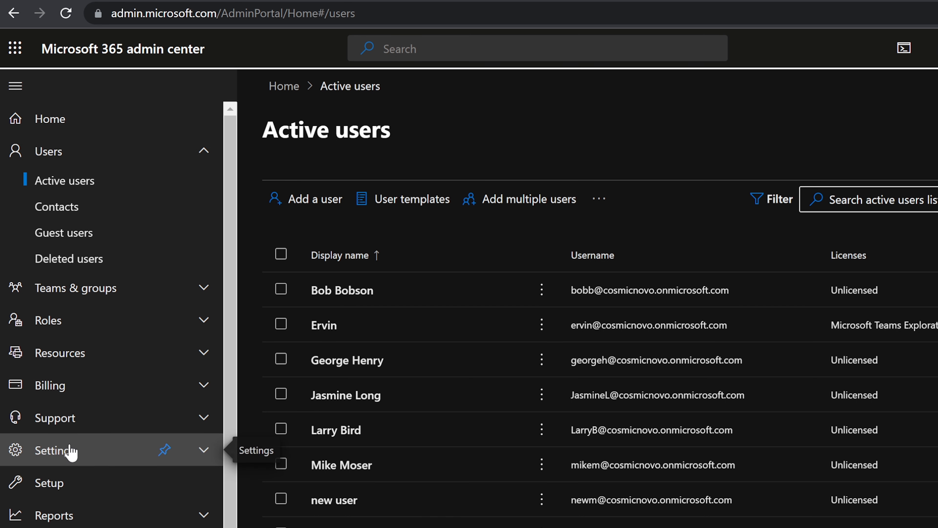
# - Return to the Microsoft 365 admin center and view the organization's license subscriptions under Billing
pyautogui.scroll(-2, 68, 447)
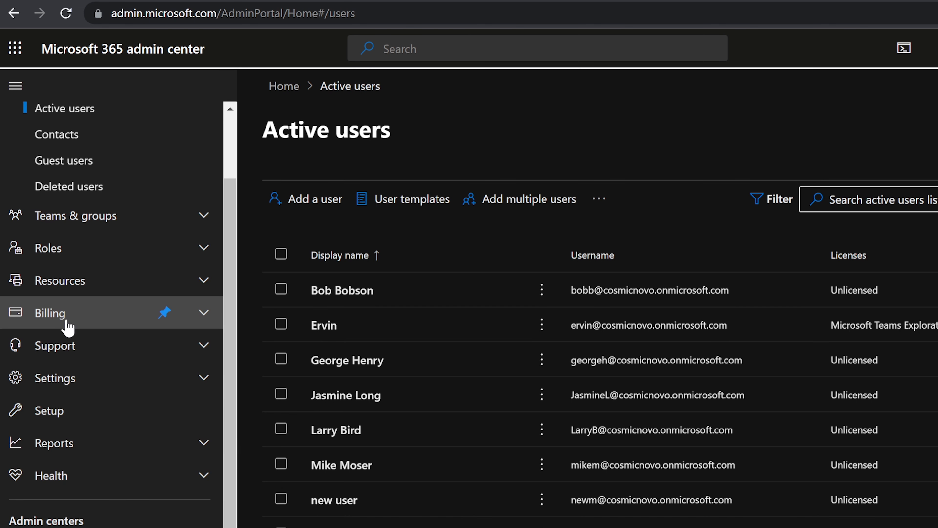
pyautogui.click(75, 313)
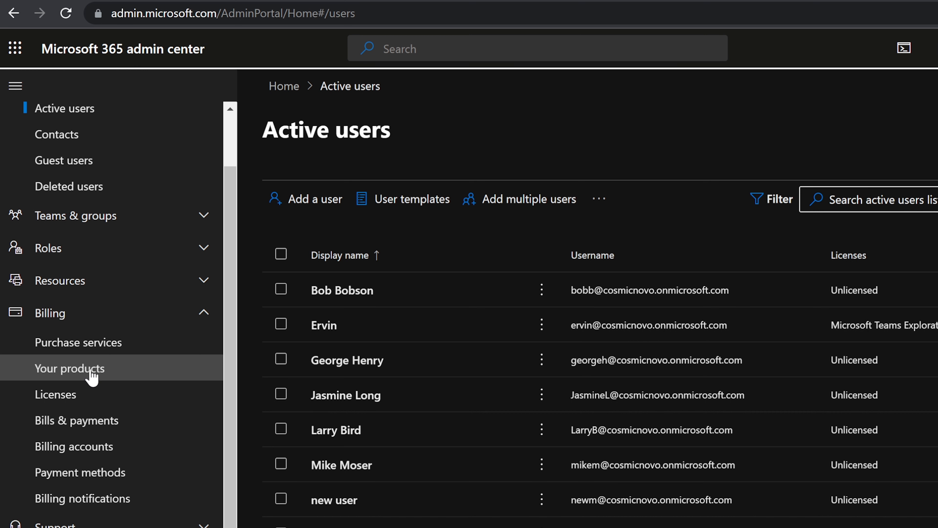
pyautogui.click(81, 397)
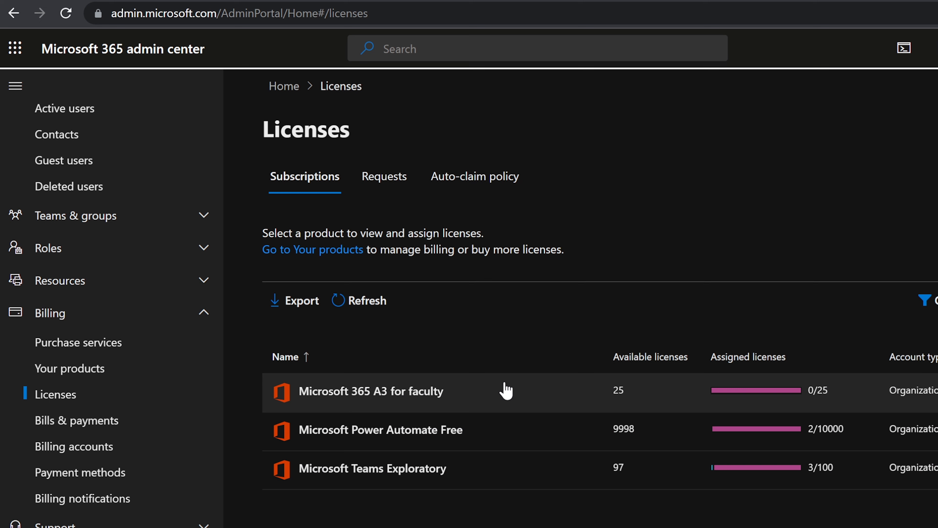
# - Go back to the list of active users and collapse the Billing section
pyautogui.scroll(2, 42, 199)
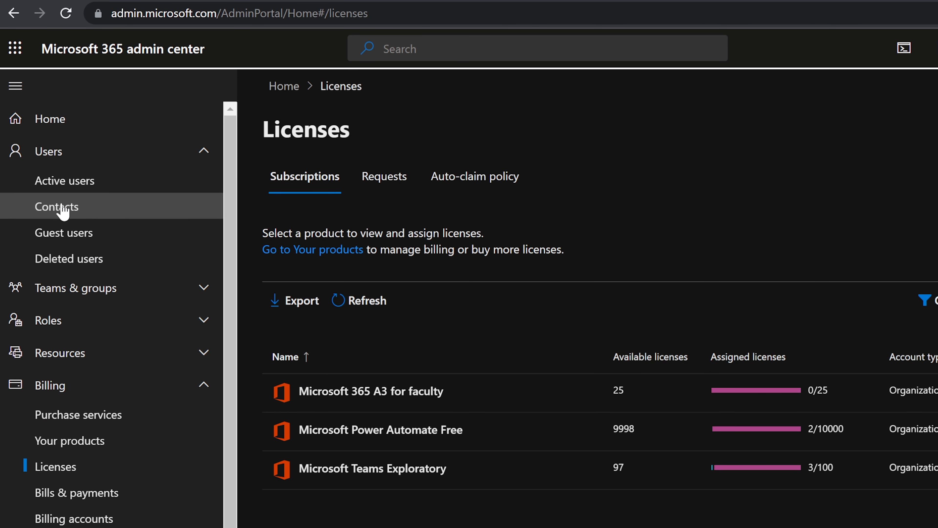
pyautogui.click(70, 192)
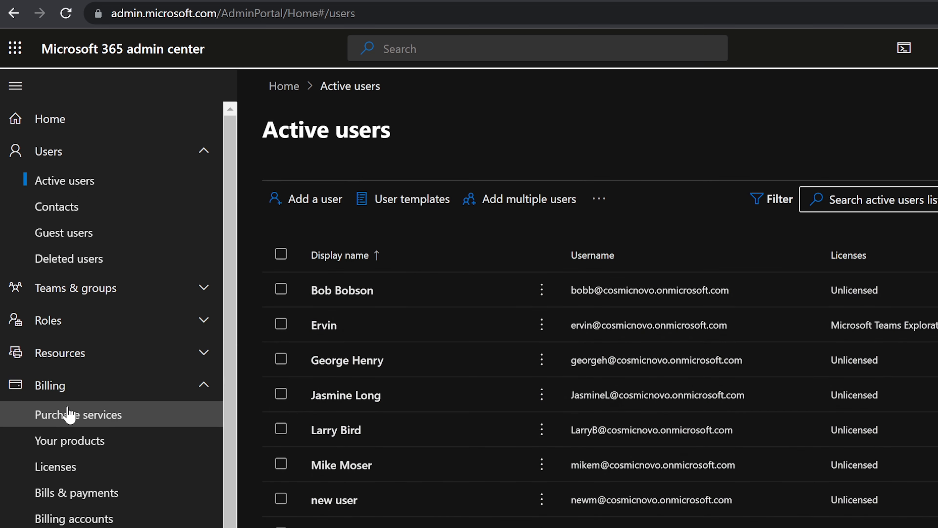
pyautogui.click(61, 392)
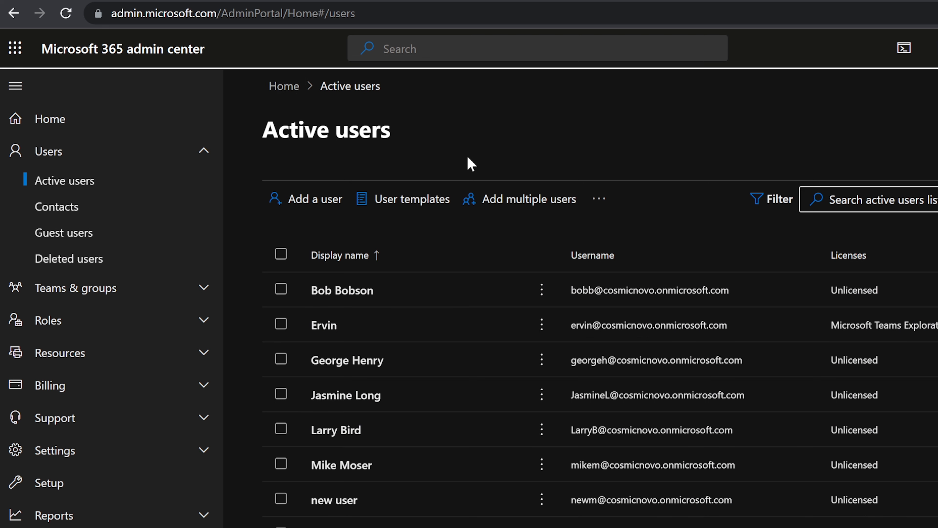
# - Open the Azure Active Directory admin center from the list of admin centers
pyautogui.scroll(-2, 119, 282)
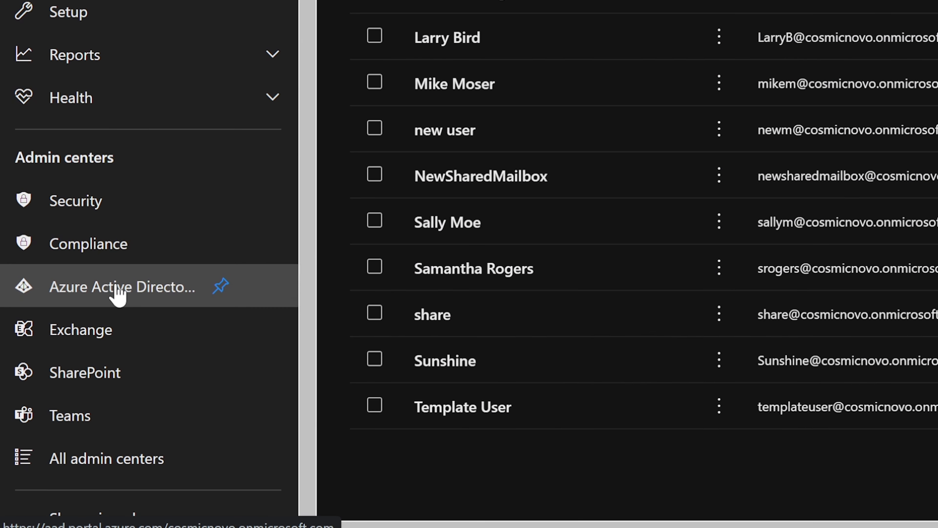
pyautogui.click(111, 292)
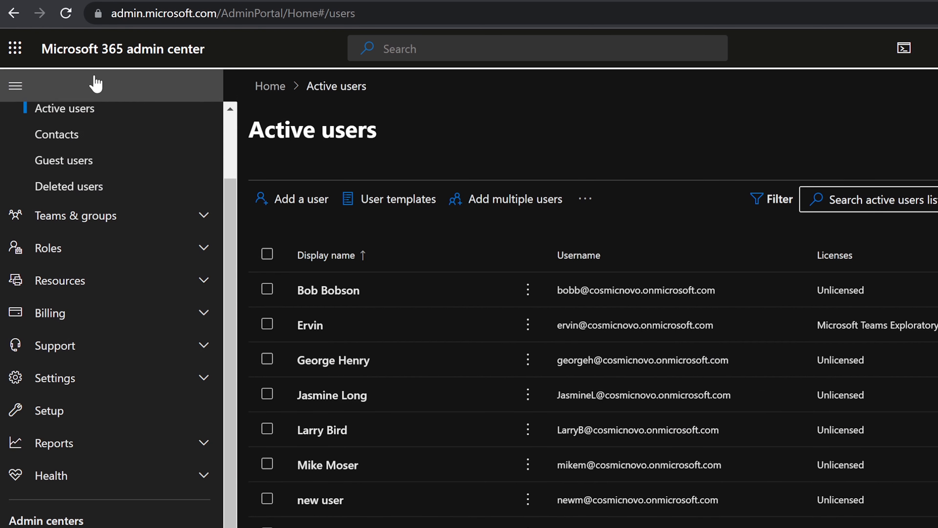
# - Highlight the admin.microsoft.com part of the Microsoft 365 admin center's web address
pyautogui.scroll(2, 58, 148)
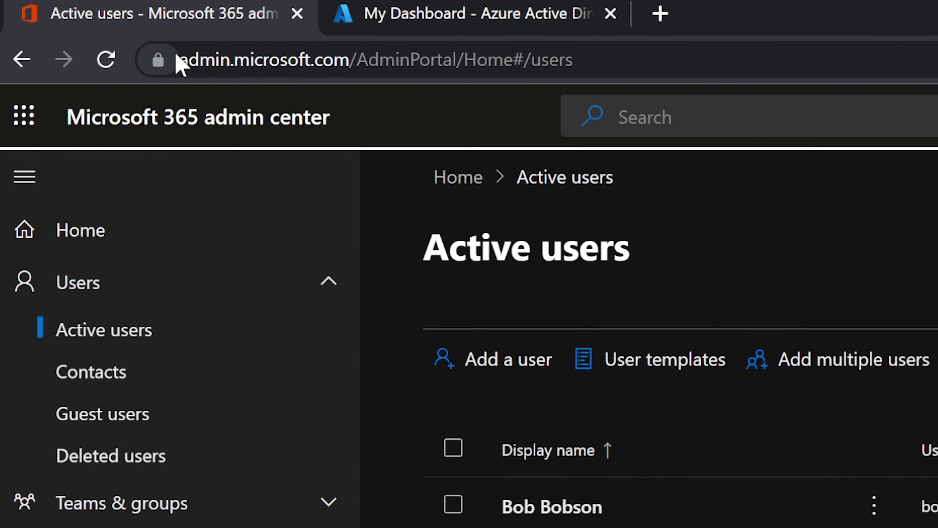
pyautogui.moveTo(214, 83); pyautogui.dragTo(413, 83)
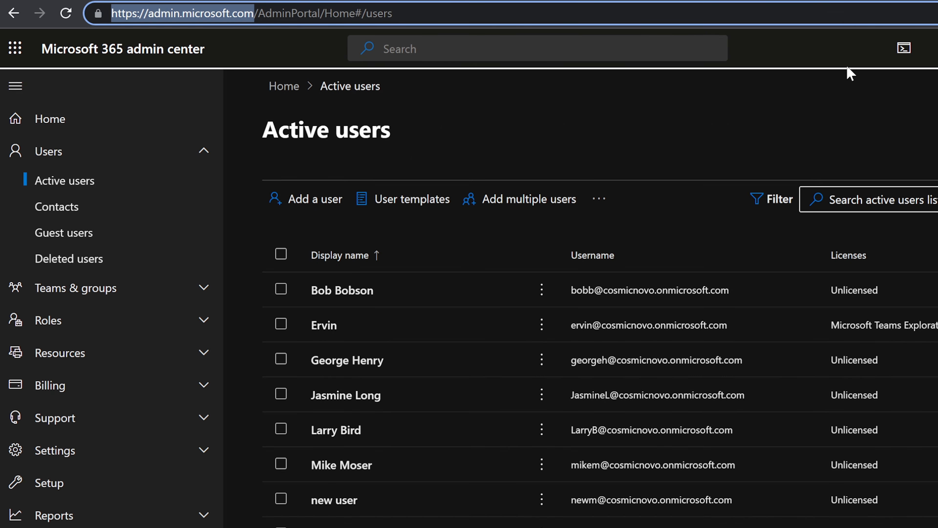
pyautogui.click(808, 57)
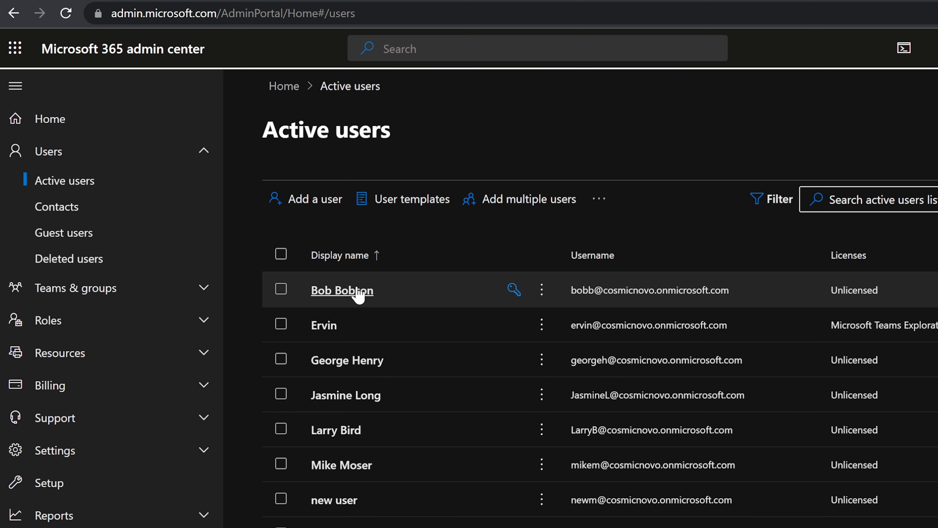
# - Select the Microsoft 365 A3 for faculty license for the first user in the active users list
pyautogui.click(358, 292)
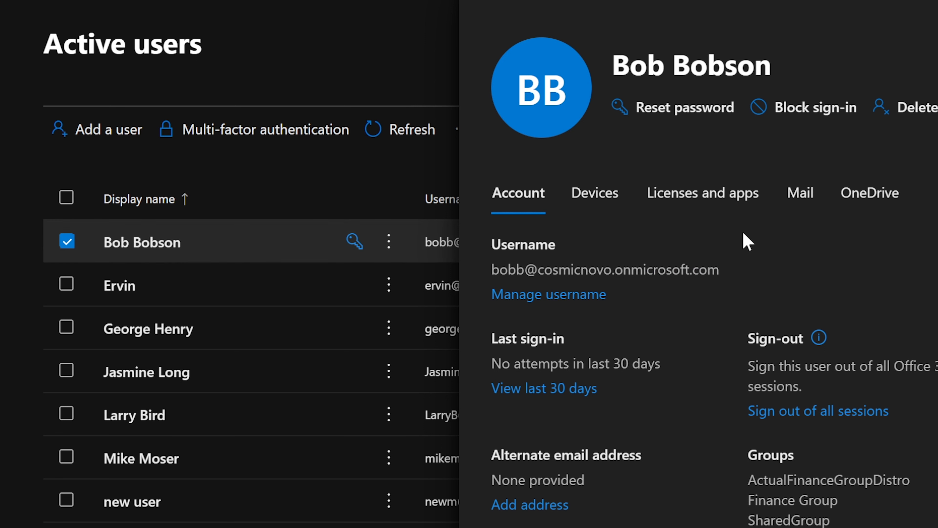
pyautogui.click(700, 198)
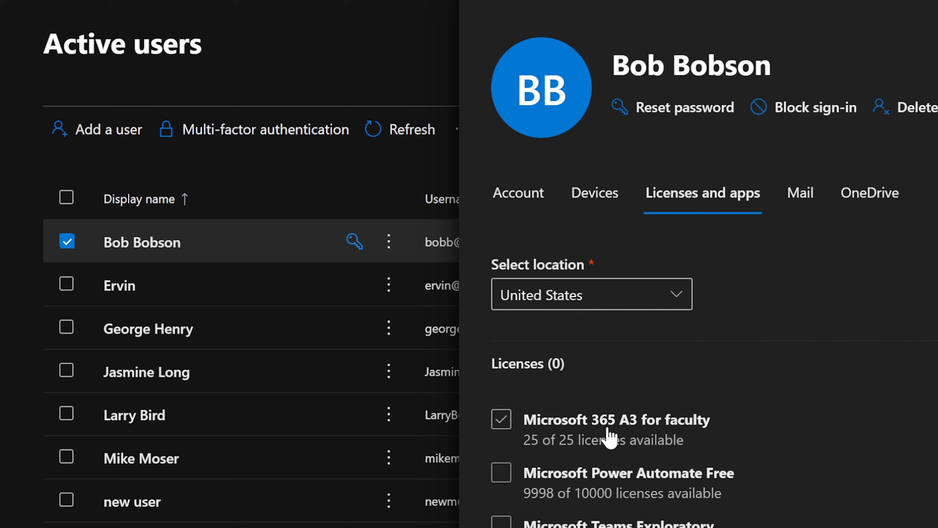
pyautogui.click(502, 421)
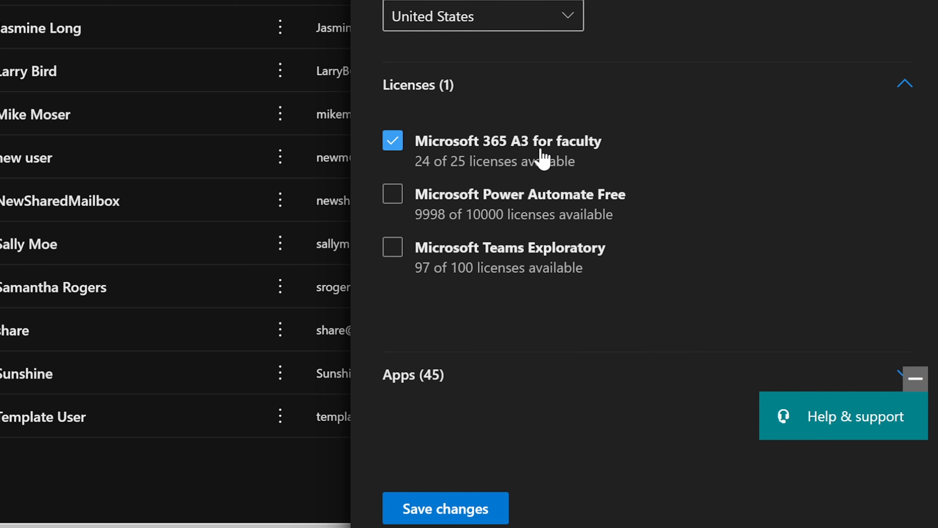
# - Expand the user's apps and review which ones the Microsoft 365 A3 for faculty license includes
pyautogui.click(418, 379)
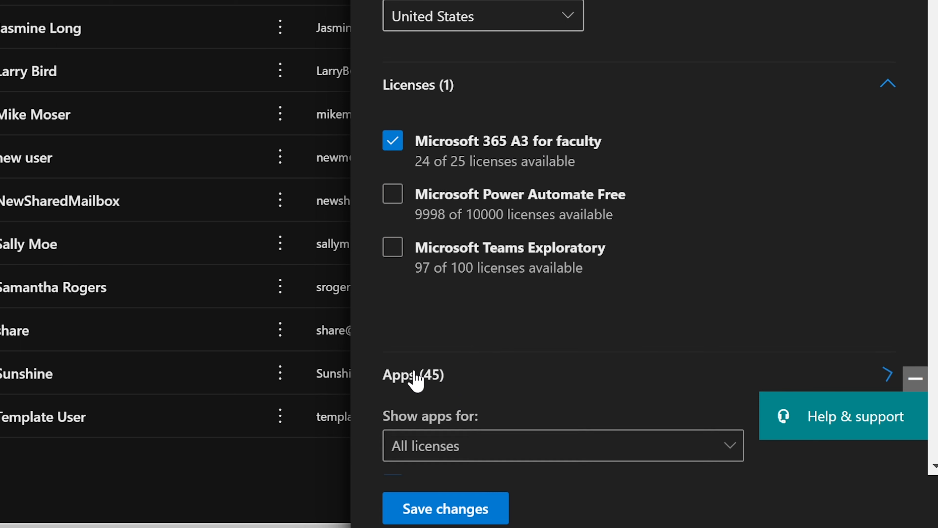
pyautogui.scroll(-3, 482, 294)
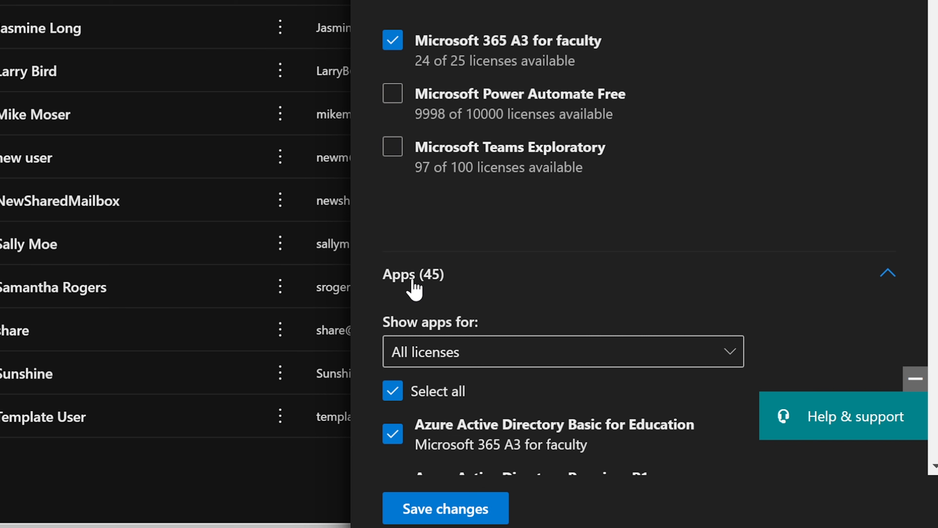
pyautogui.scroll(3, 418, 295)
pyautogui.scroll(-5, 428, 388)
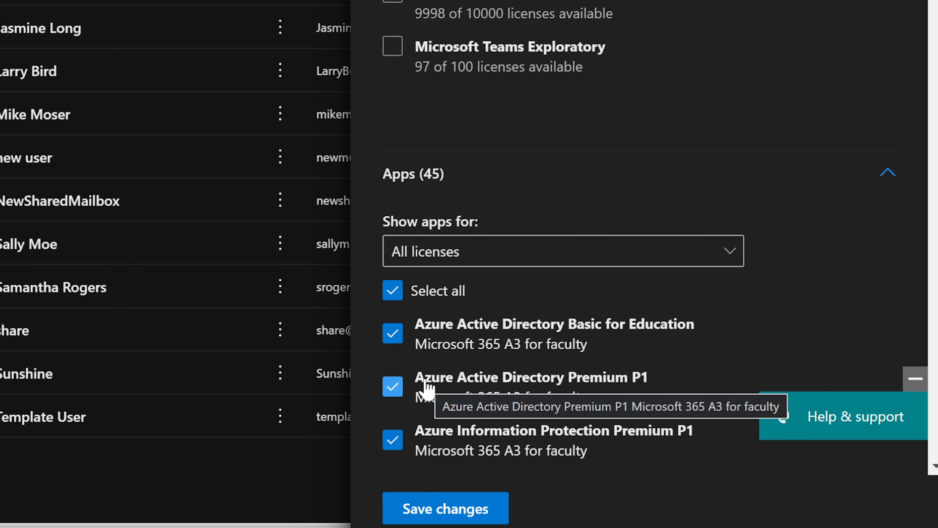
pyautogui.scroll(-3, 426, 387)
pyautogui.scroll(-3, 540, 320)
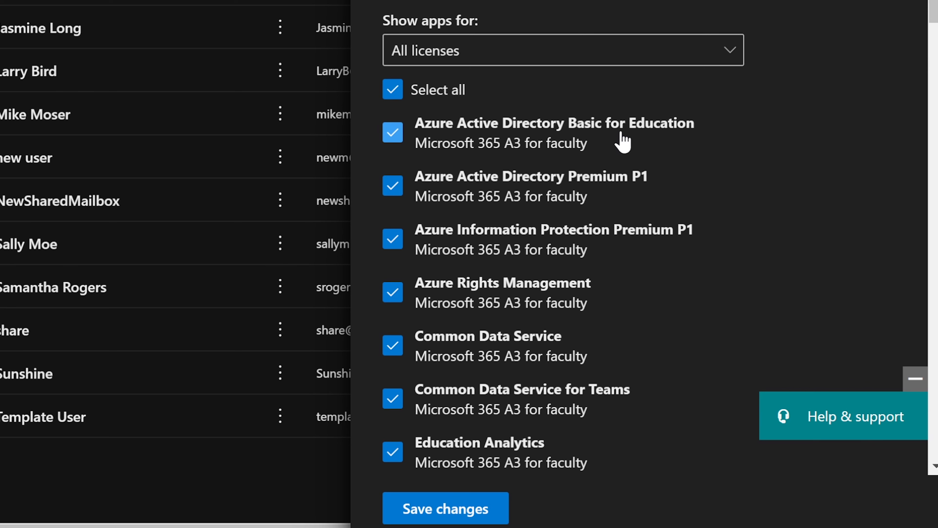
pyautogui.scroll(-1, 622, 144)
pyautogui.scroll(-2, 622, 144)
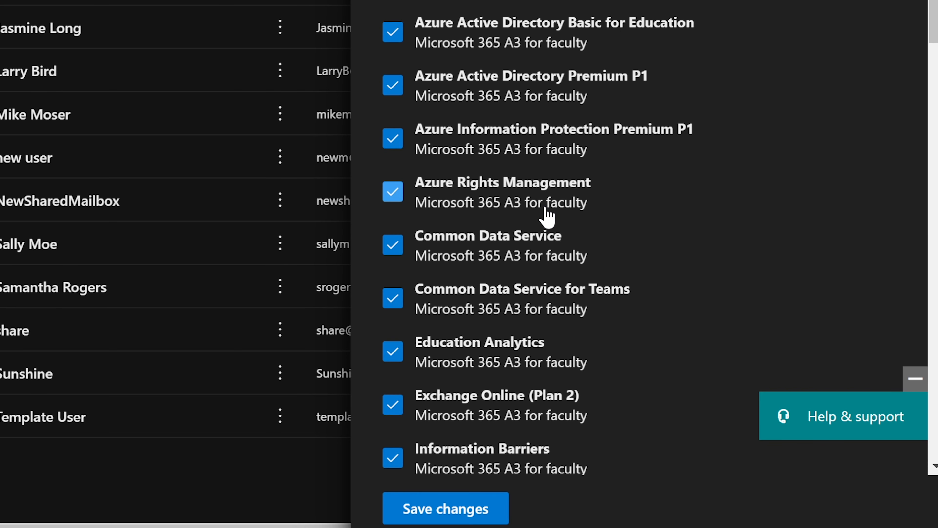
pyautogui.scroll(-2, 547, 214)
pyautogui.scroll(-2, 546, 216)
pyautogui.scroll(-2, 546, 214)
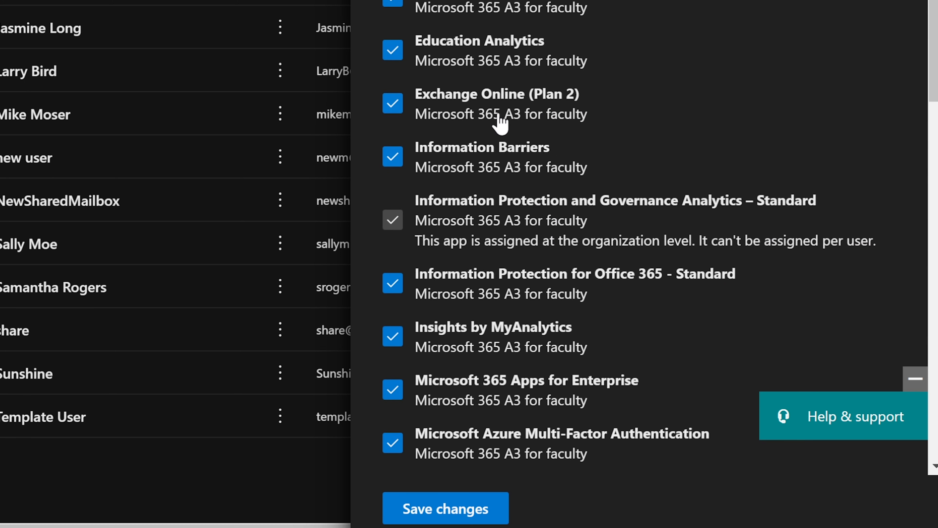
pyautogui.scroll(-1, 501, 120)
pyautogui.scroll(-5, 502, 119)
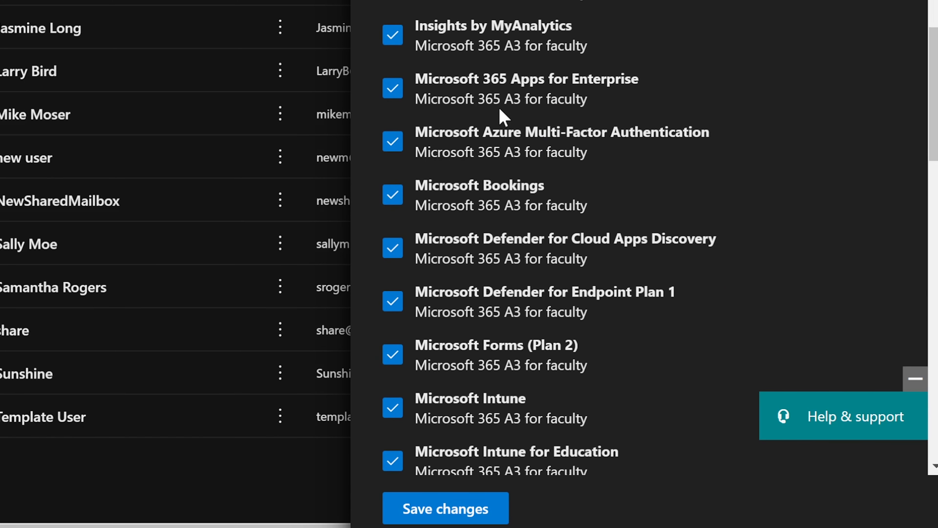
pyautogui.scroll(-9, 502, 118)
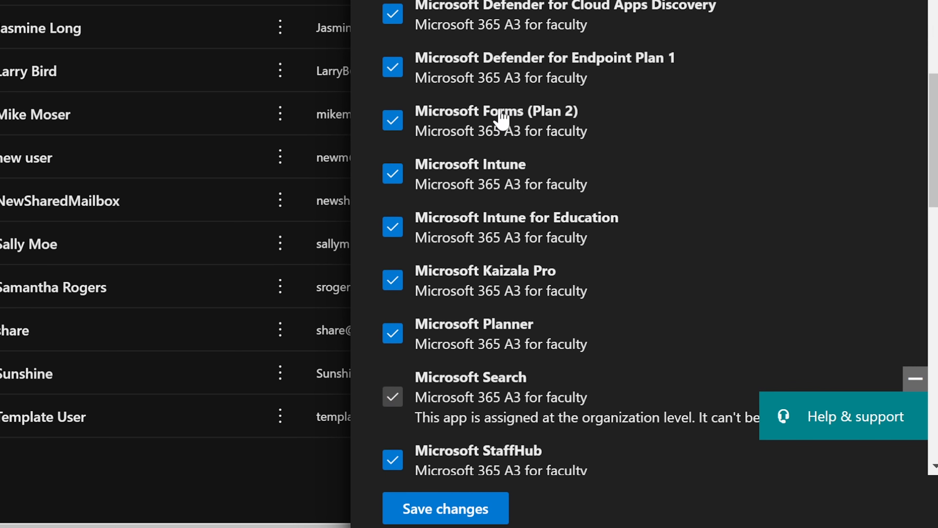
pyautogui.scroll(-2, 502, 118)
pyautogui.scroll(-2, 499, 118)
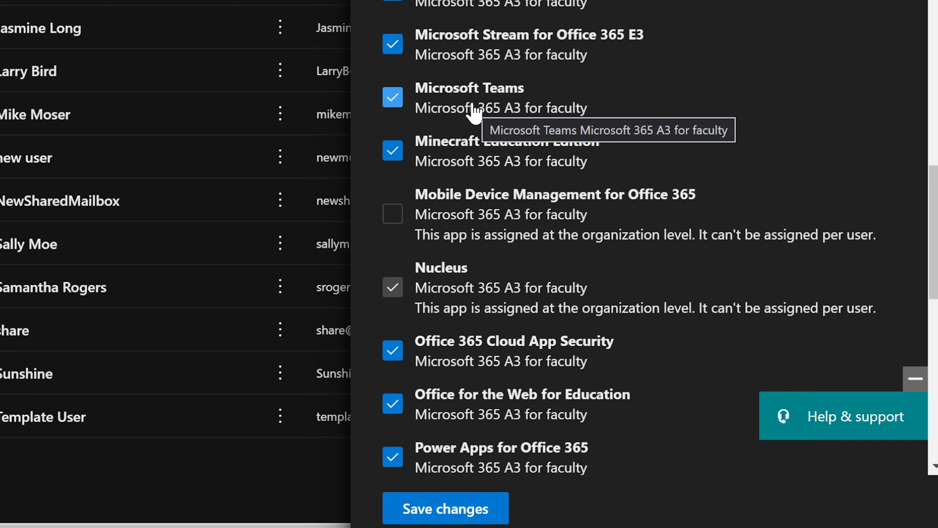
pyautogui.scroll(-4, 473, 113)
pyautogui.scroll(-2, 472, 113)
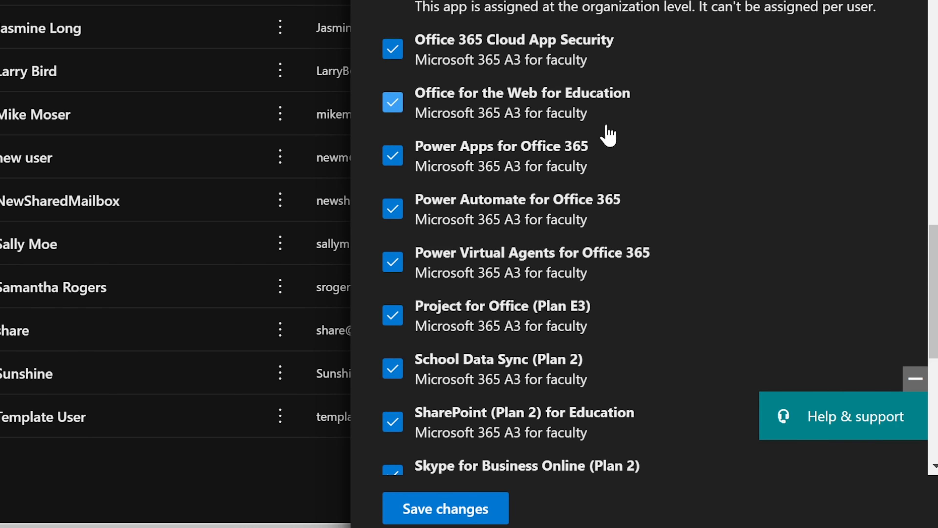
pyautogui.scroll(-2, 609, 140)
# - Save the user's license changes and close the user's details
pyautogui.scroll(20, 613, 142)
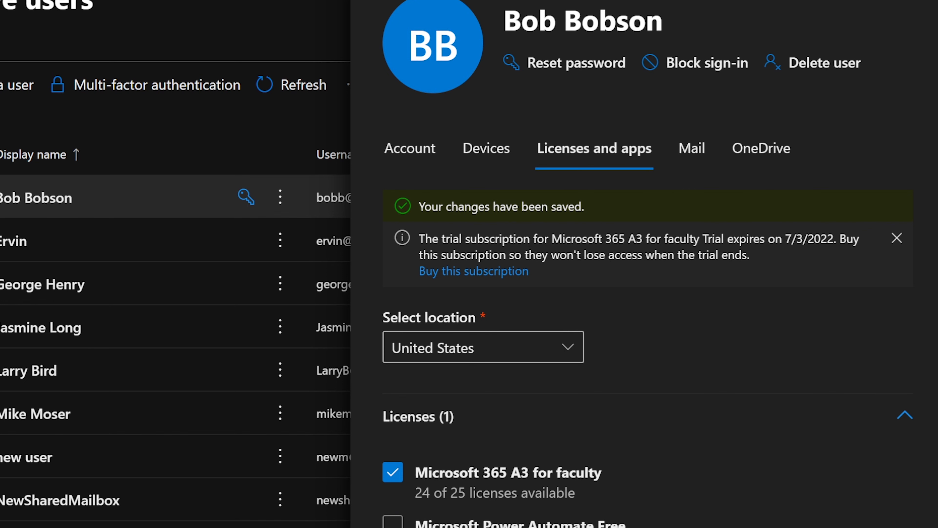
pyautogui.click(915, 4)
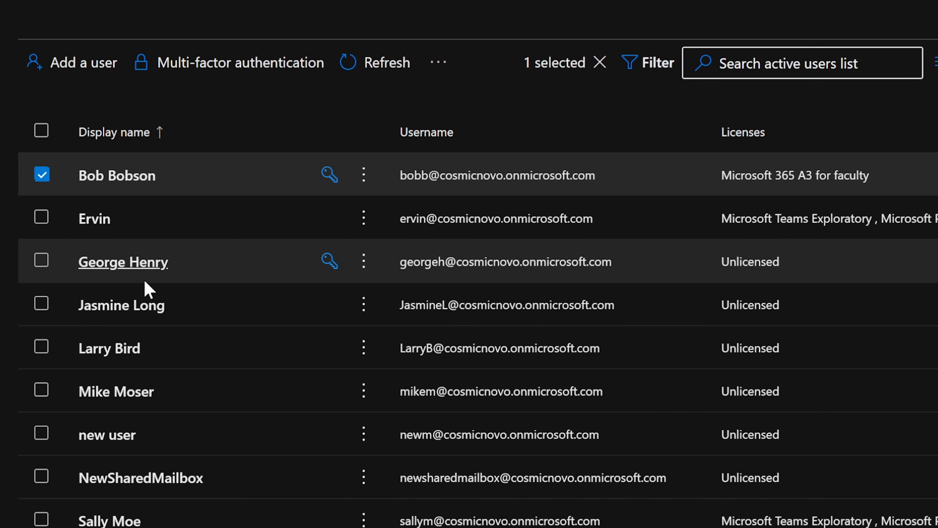
# - View the account details of the fourth user in the active users list, and close them again
pyautogui.click(127, 314)
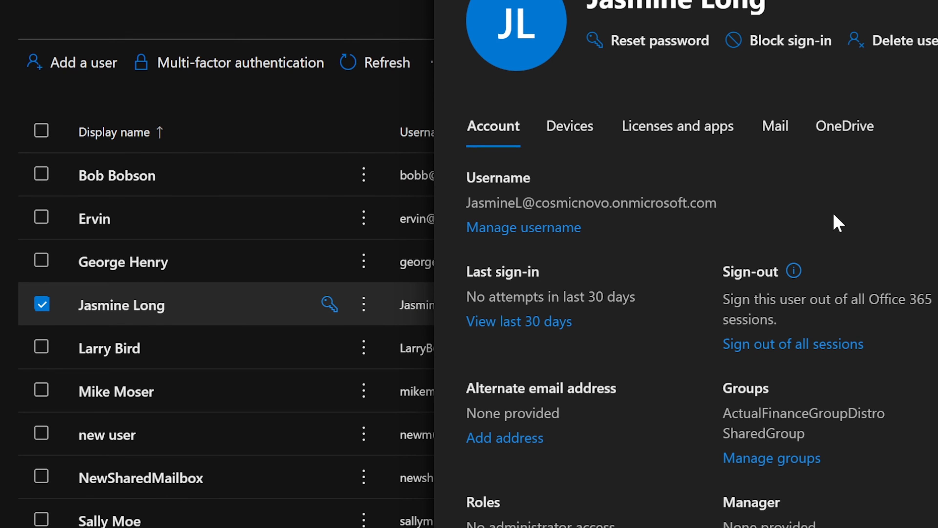
pyautogui.press('Escape')
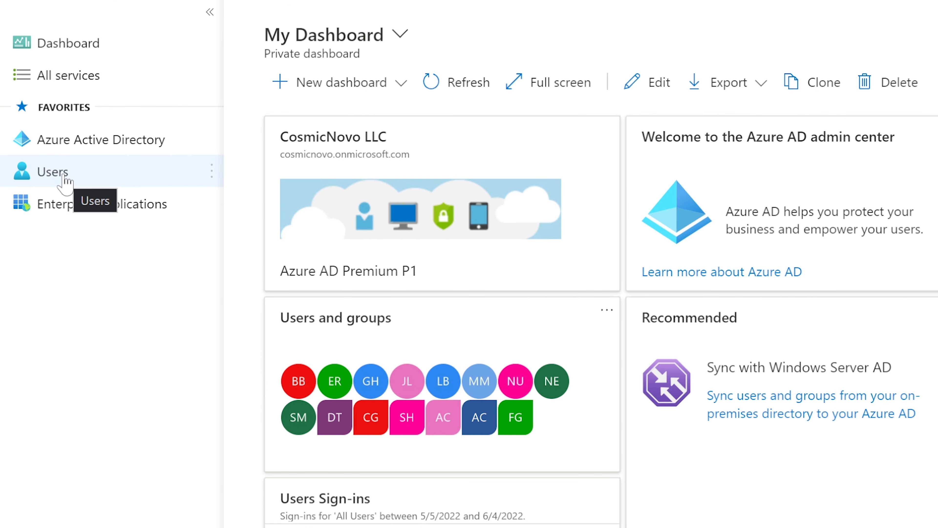
# - Open the license assignments of the fourth user among all users in the Azure AD admin center
pyautogui.click(64, 177)
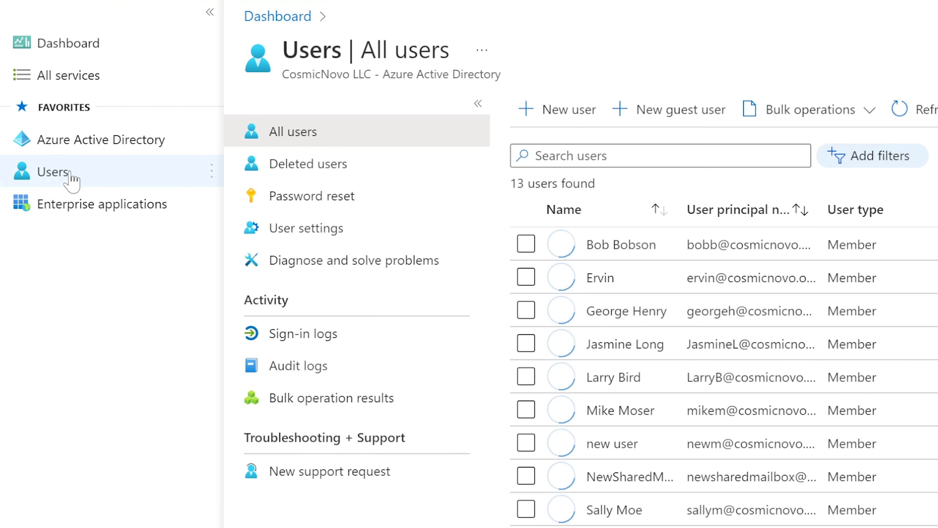
pyautogui.click(628, 155)
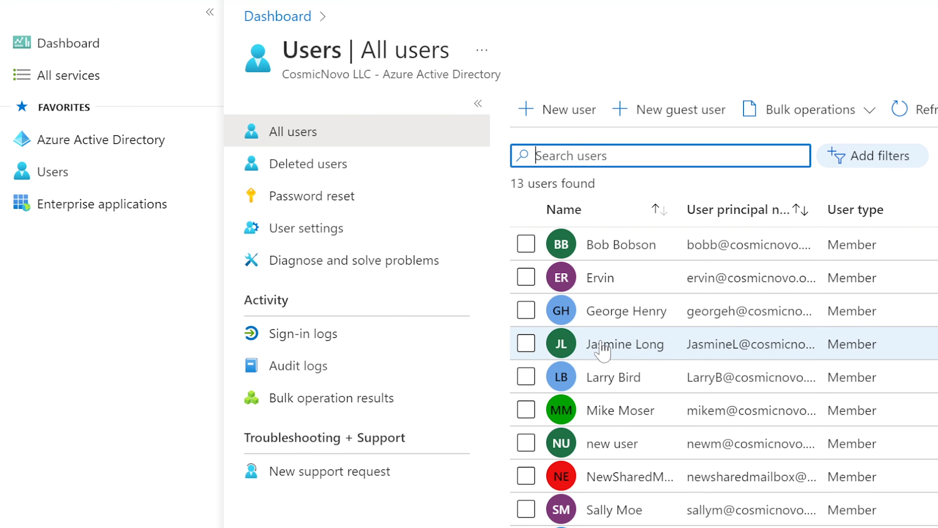
pyautogui.click(617, 345)
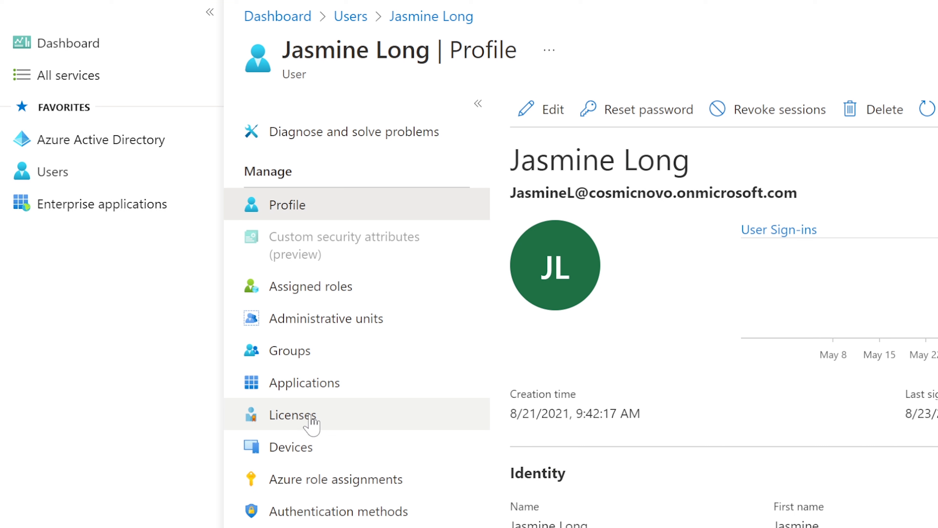
pyautogui.click(311, 425)
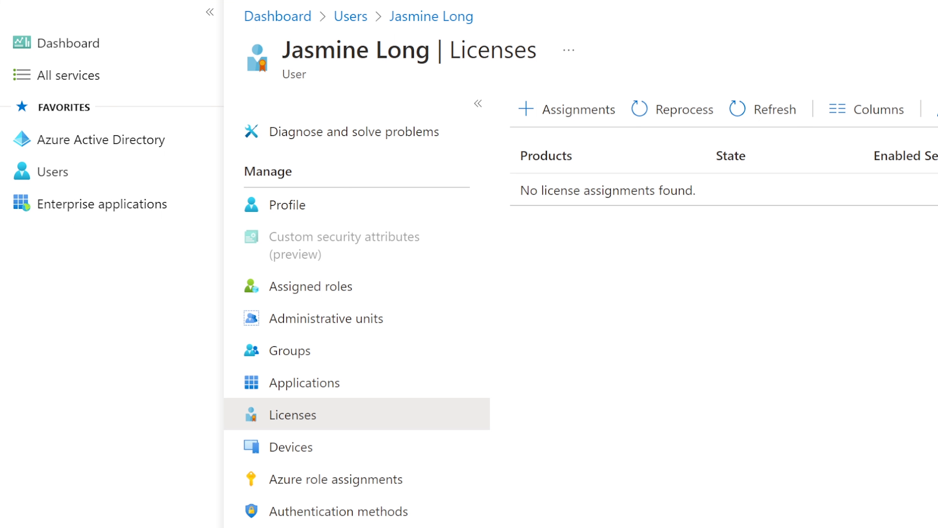
# - Start a license assignment for the user and select the Microsoft 365 A3 for faculty license
pyautogui.click(543, 111)
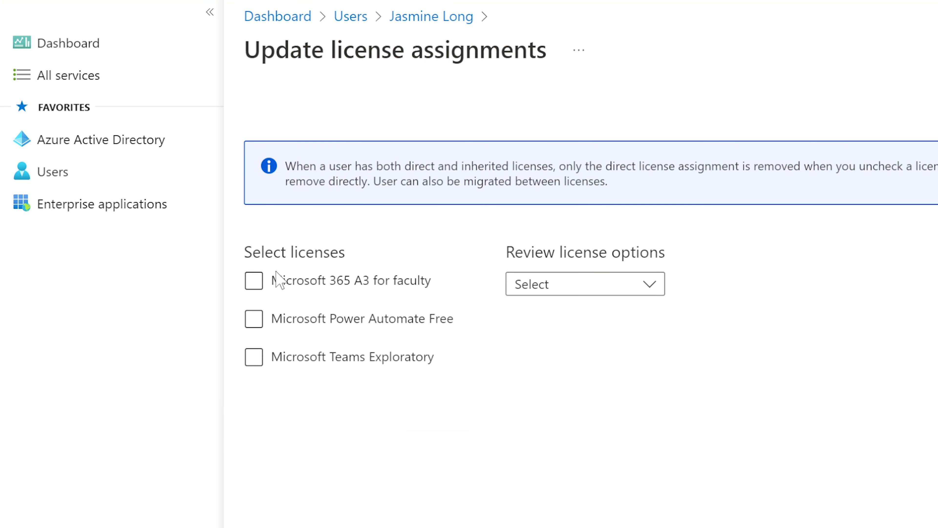
pyautogui.click(254, 282)
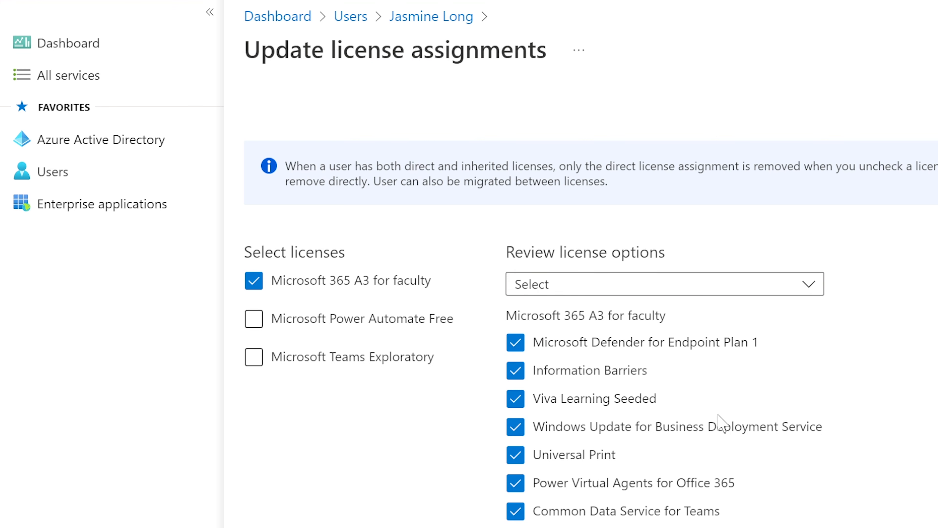
# - Review the license options included in Microsoft 365 A3 for faculty, from Microsoft Defender for Endpoint through the Office apps
pyautogui.scroll(-3, 613, 381)
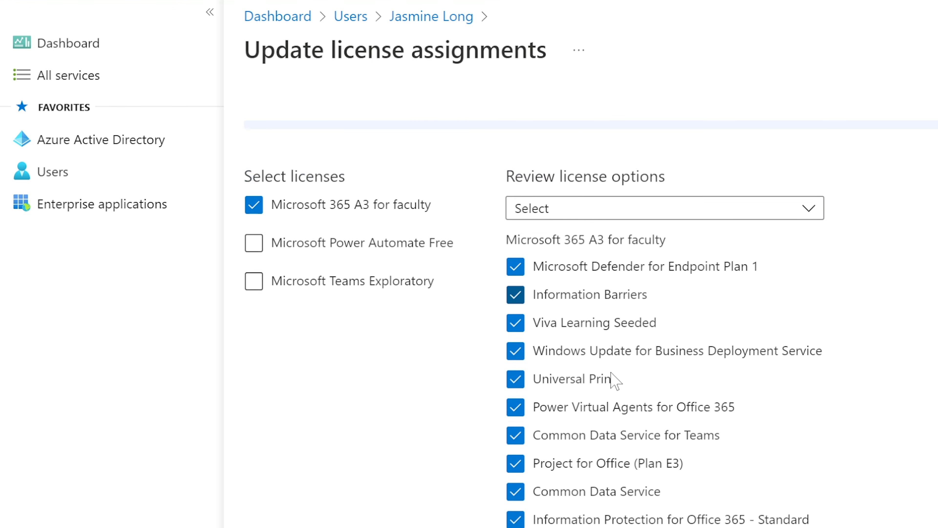
pyautogui.scroll(-6, 613, 381)
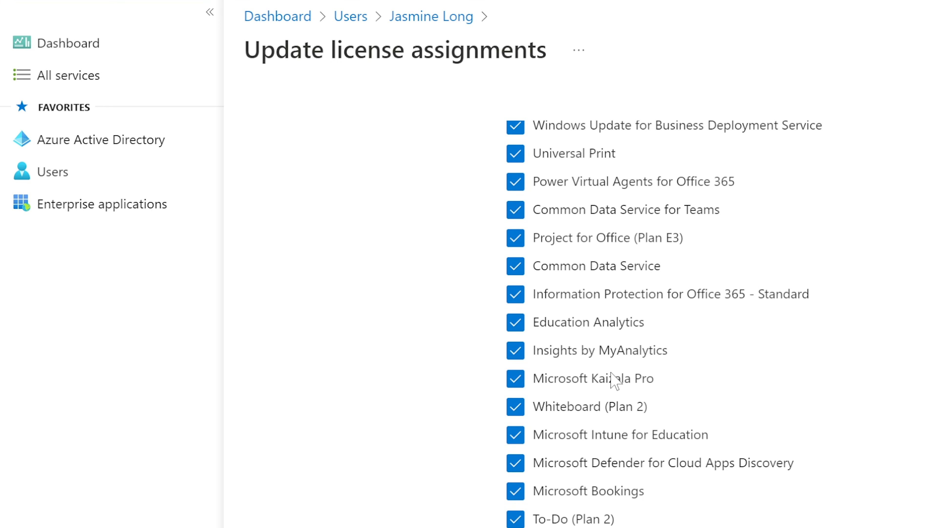
pyautogui.scroll(-10, 613, 381)
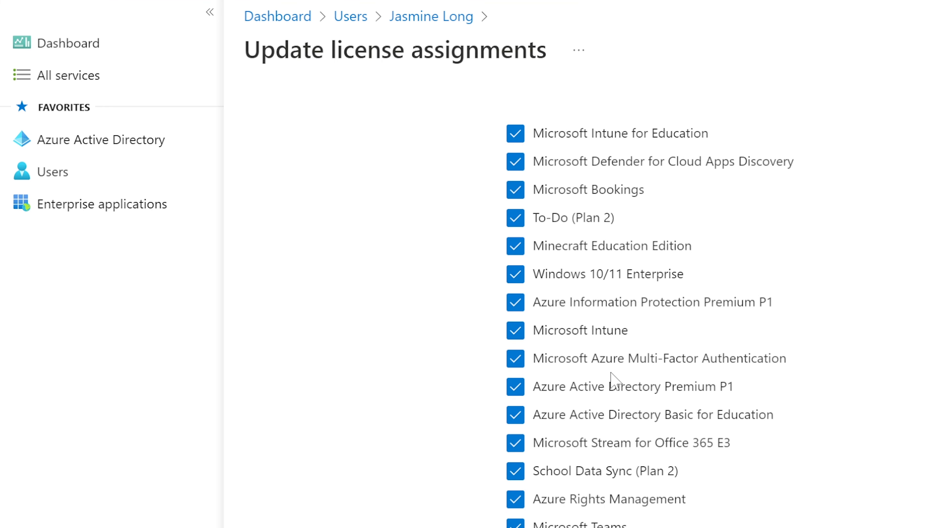
pyautogui.scroll(18, 639, 417)
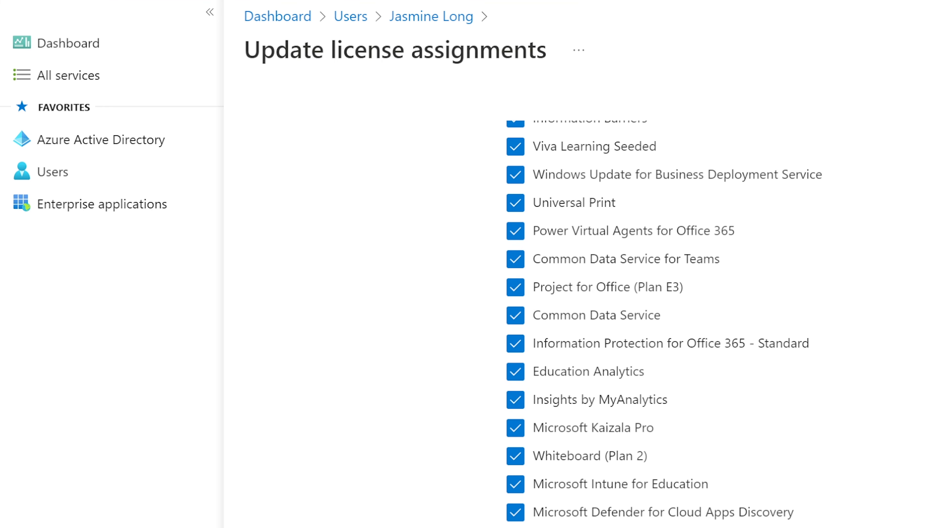
pyautogui.scroll(-3, 591, 296)
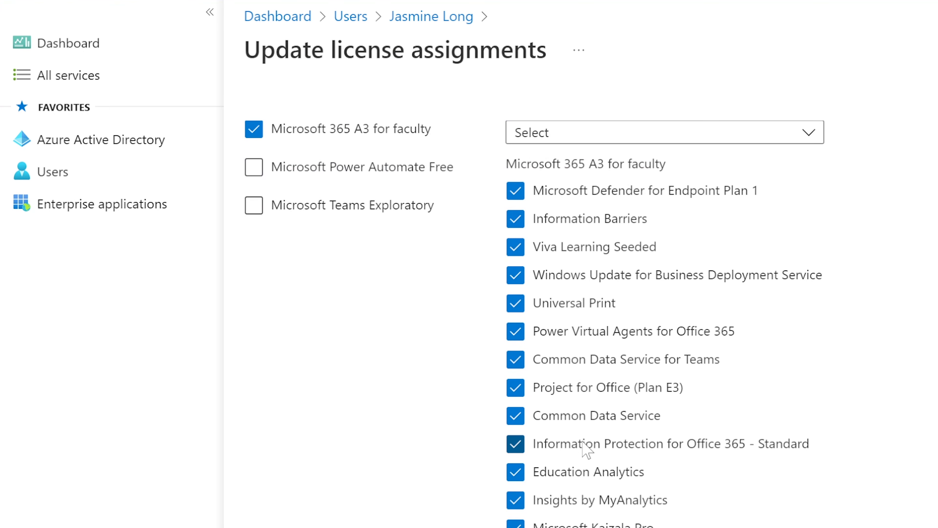
pyautogui.scroll(-3, 531, 456)
pyautogui.scroll(3, 583, 442)
pyautogui.scroll(2, 583, 441)
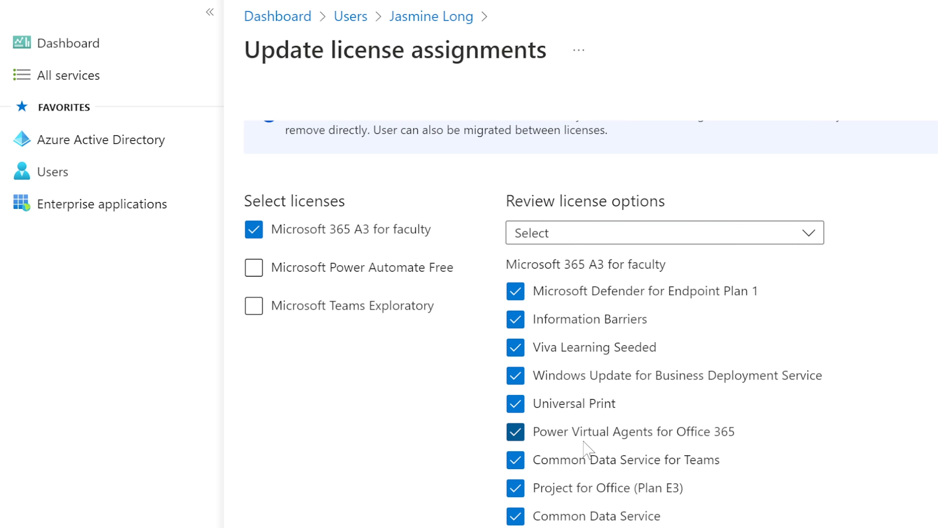
pyautogui.scroll(-10, 587, 449)
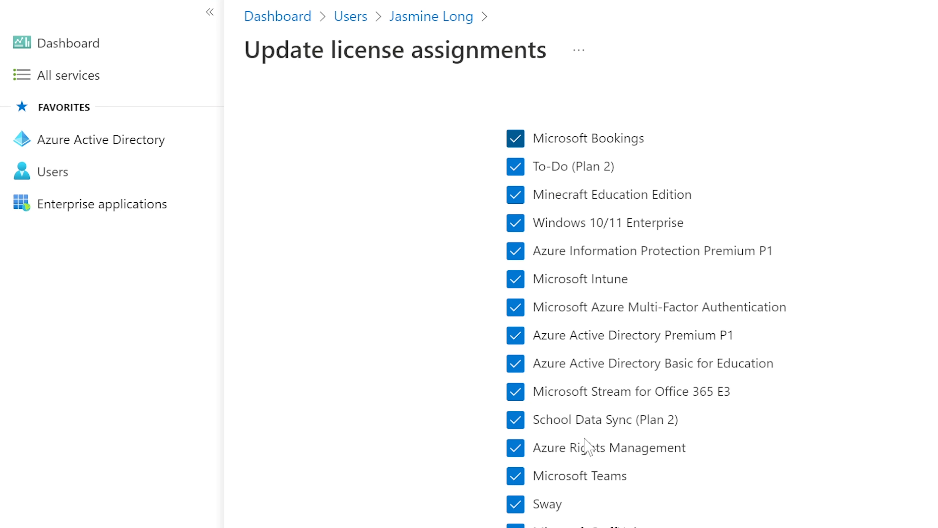
pyautogui.scroll(-1, 587, 447)
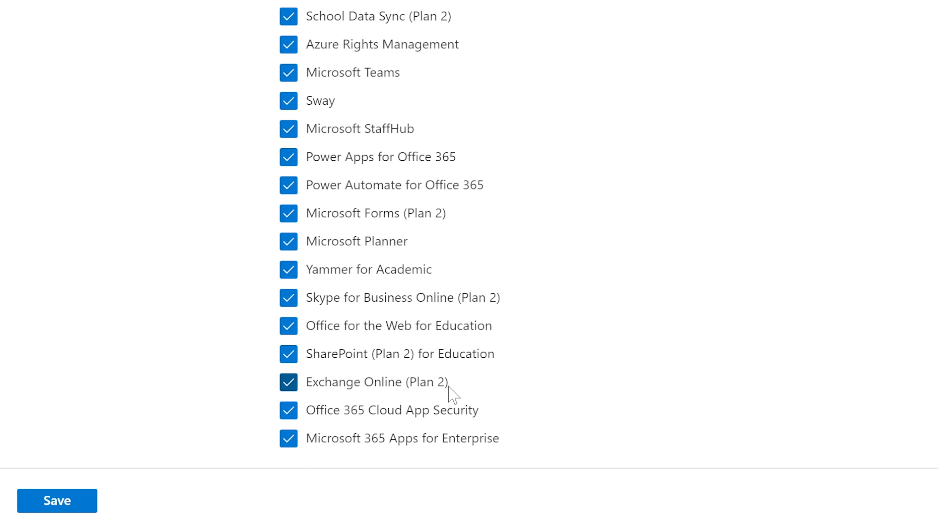
# - Save the user's updated license assignments and look over the selected license options again
pyautogui.click(50, 495)
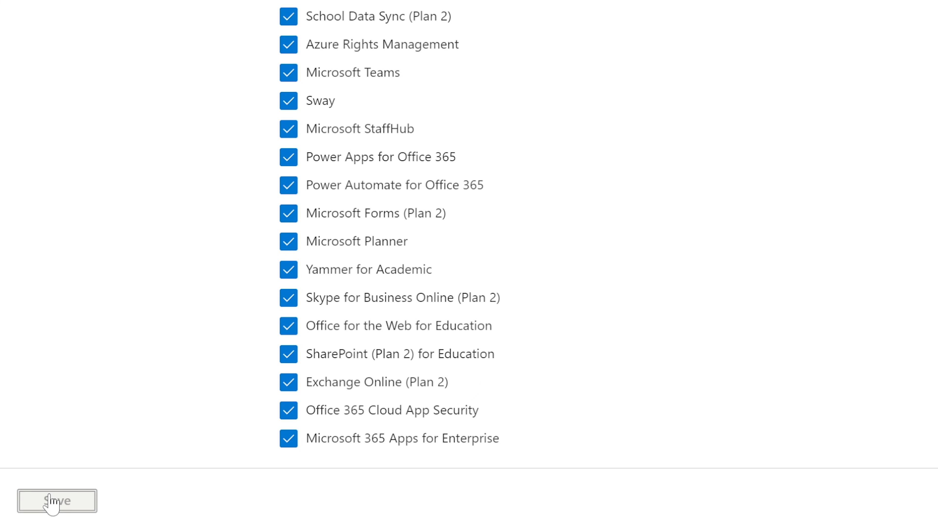
pyautogui.scroll(10, 168, 196)
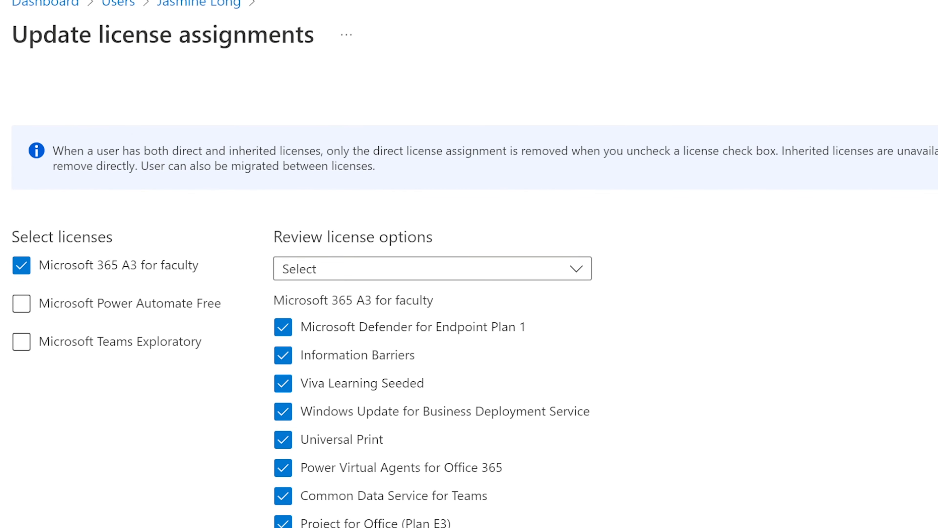
pyautogui.scroll(-15, 469, 296)
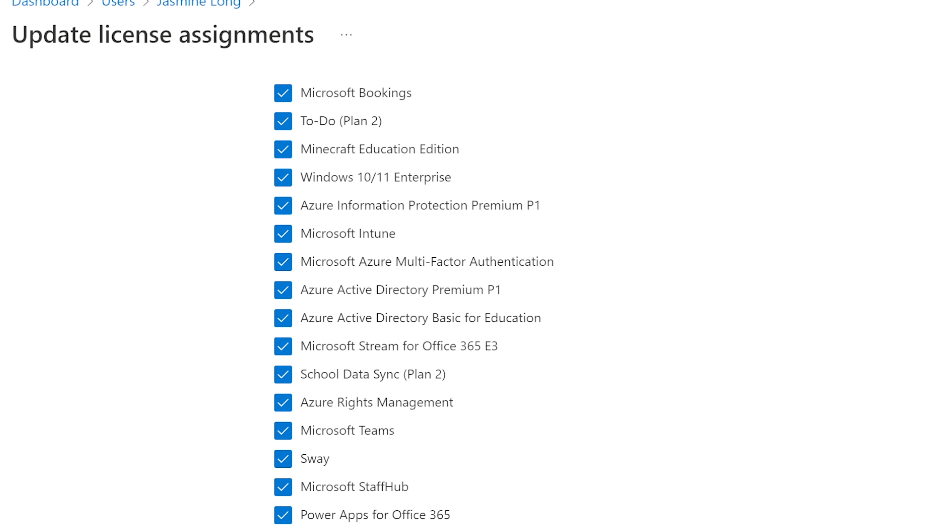
pyautogui.scroll(15, 469, 295)
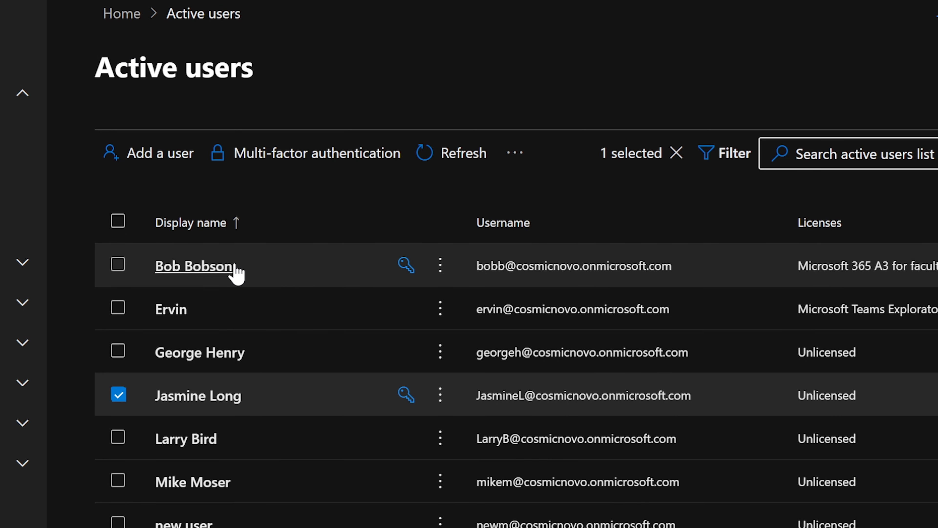
# - Open the first user in the active users list of the Microsoft 365 admin center and check the mailbox status
pyautogui.click(219, 265)
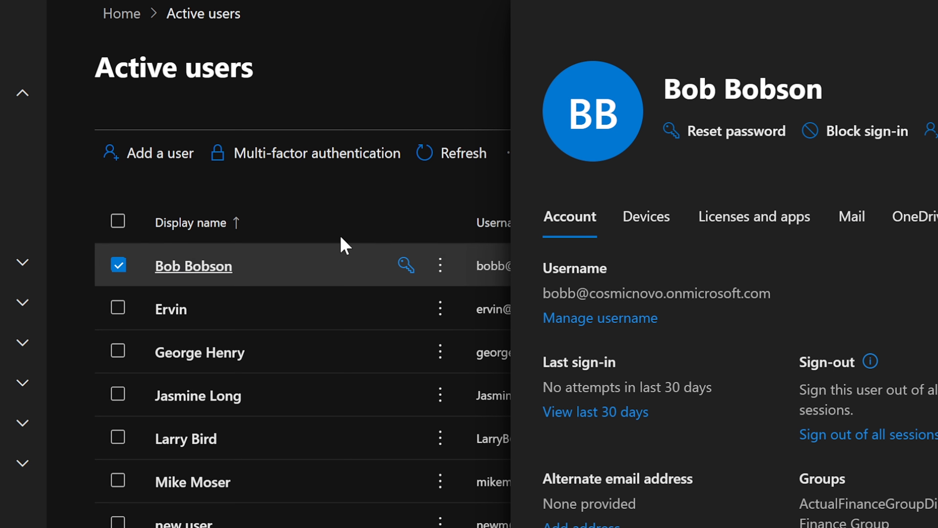
pyautogui.click(848, 214)
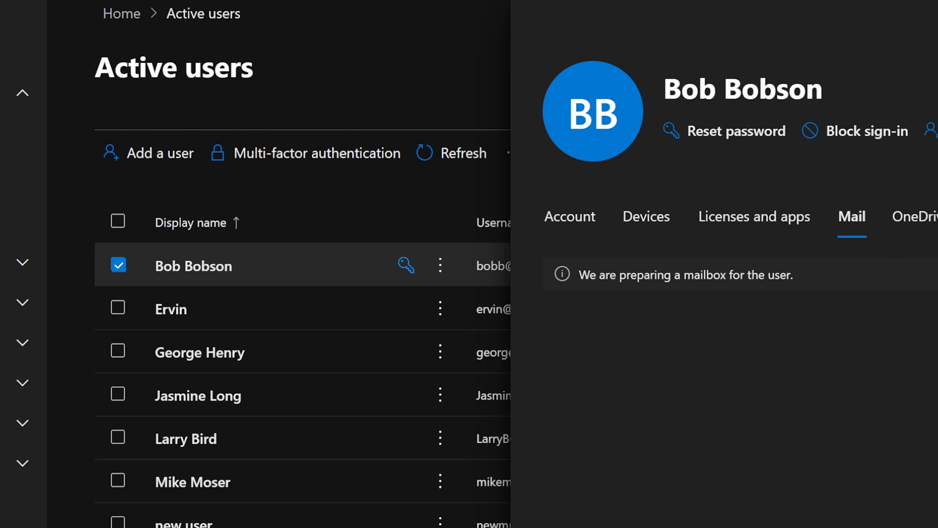
pyautogui.moveTo(811, 275); pyautogui.dragTo(577, 287)
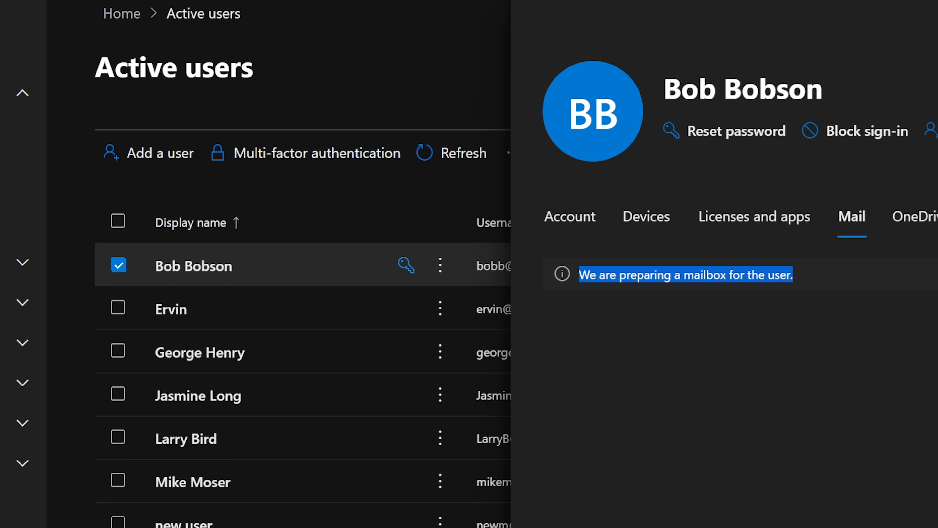
pyautogui.click(664, 481)
pyautogui.moveTo(578, 274); pyautogui.dragTo(793, 275)
pyautogui.click(785, 284)
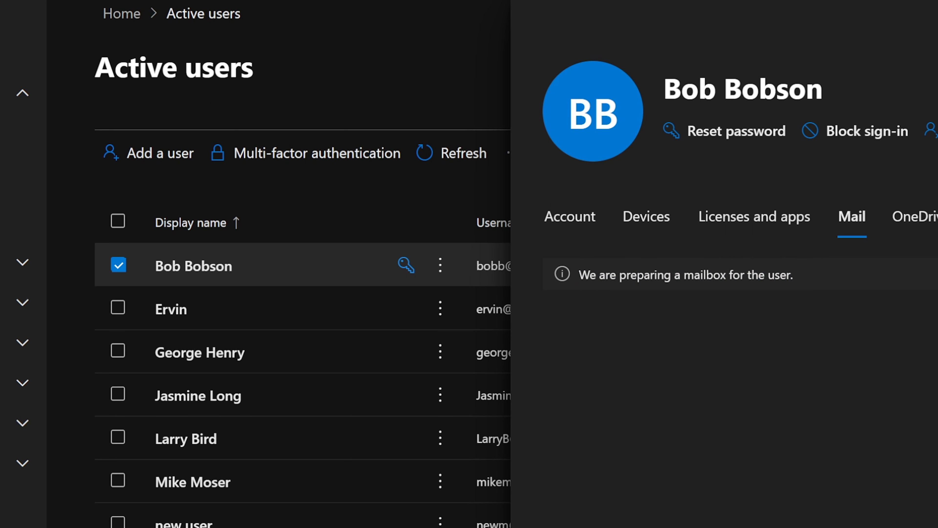
pyautogui.moveTo(798, 275); pyautogui.dragTo(578, 274)
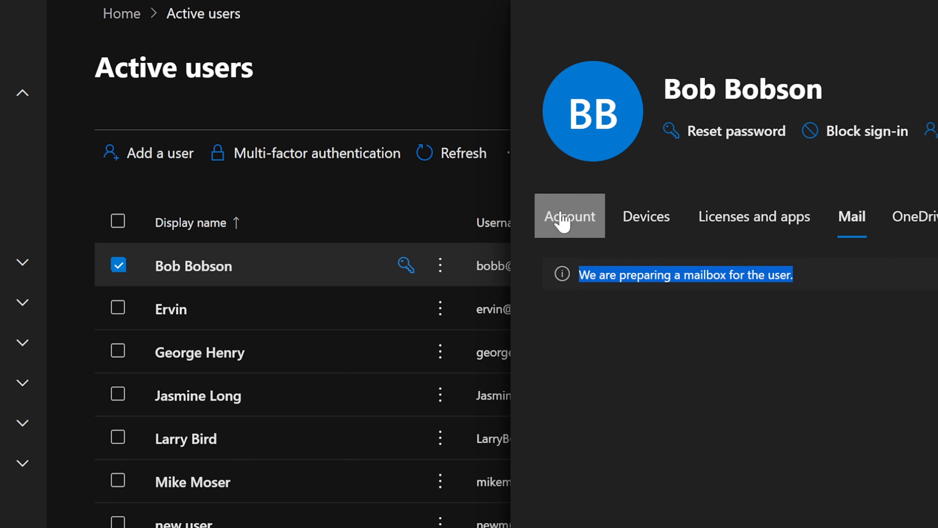
# - Return to the first user's account details and begin a password reset with a manually entered password
pyautogui.click(561, 221)
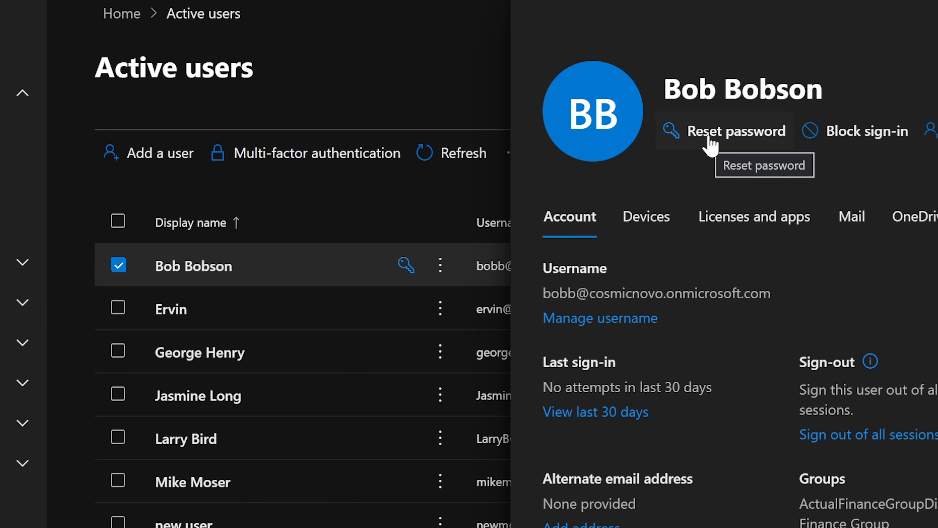
pyautogui.click(710, 145)
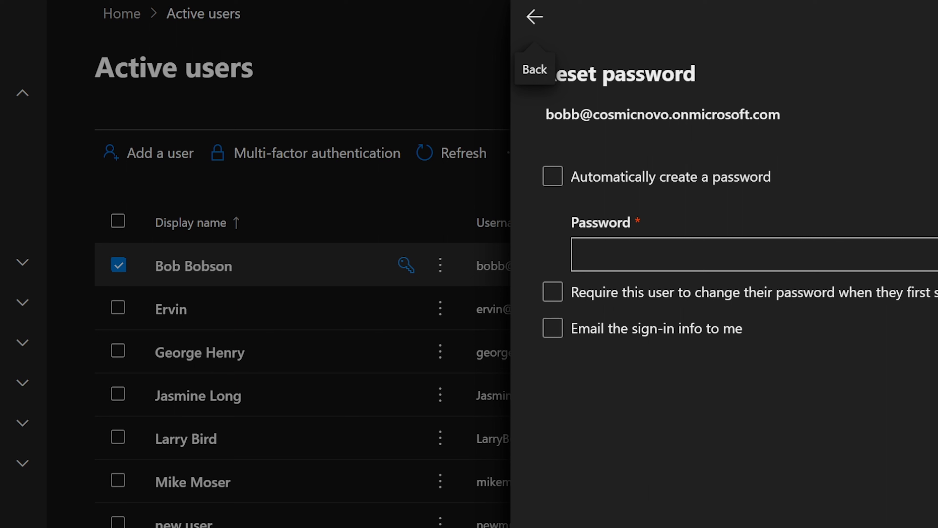
pyautogui.click(581, 254)
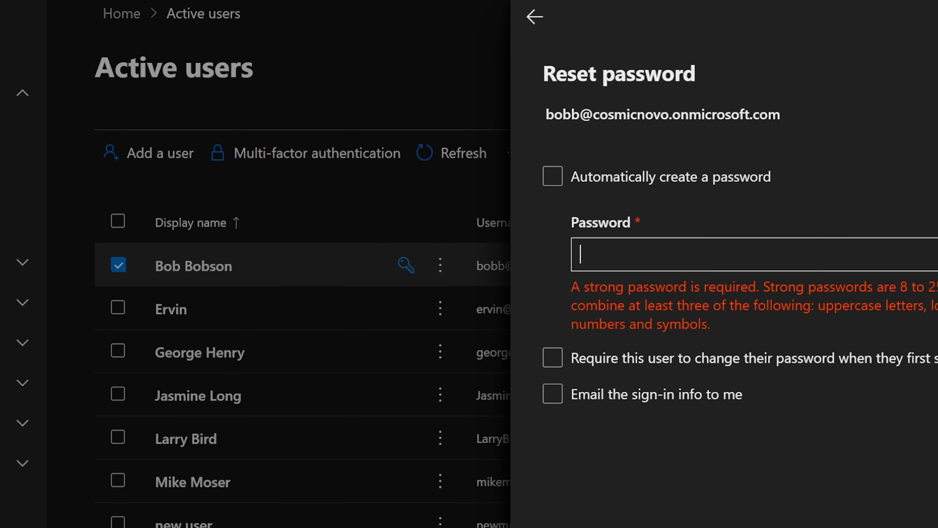
# - Try out requiring the user to change their password at first sign-in, checking which username is being reset
pyautogui.click(551, 365)
pyautogui.moveTo(541, 113); pyautogui.dragTo(785, 115)
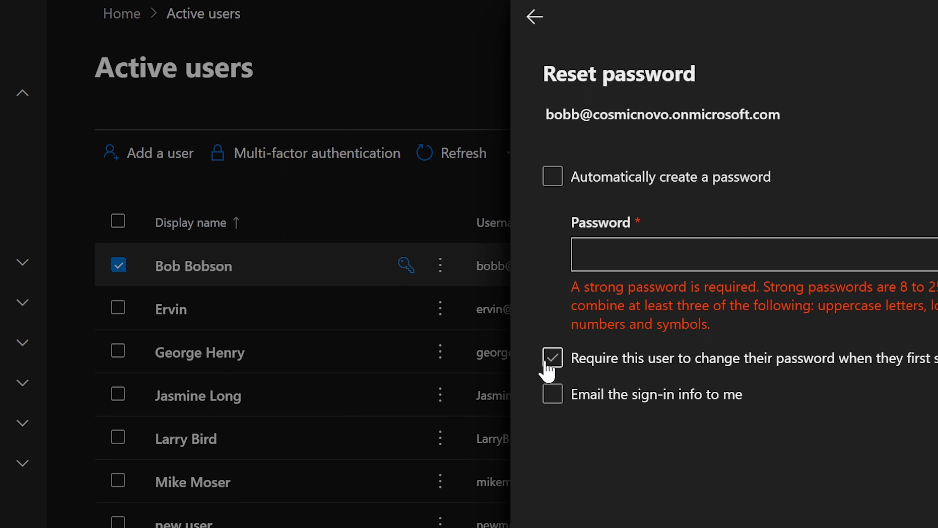
pyautogui.click(551, 365)
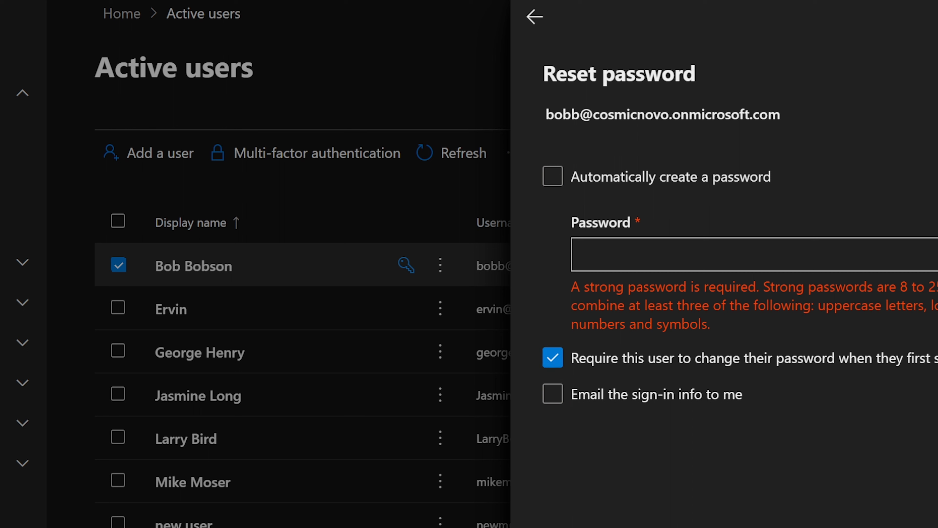
pyautogui.click(555, 356)
pyautogui.click(558, 364)
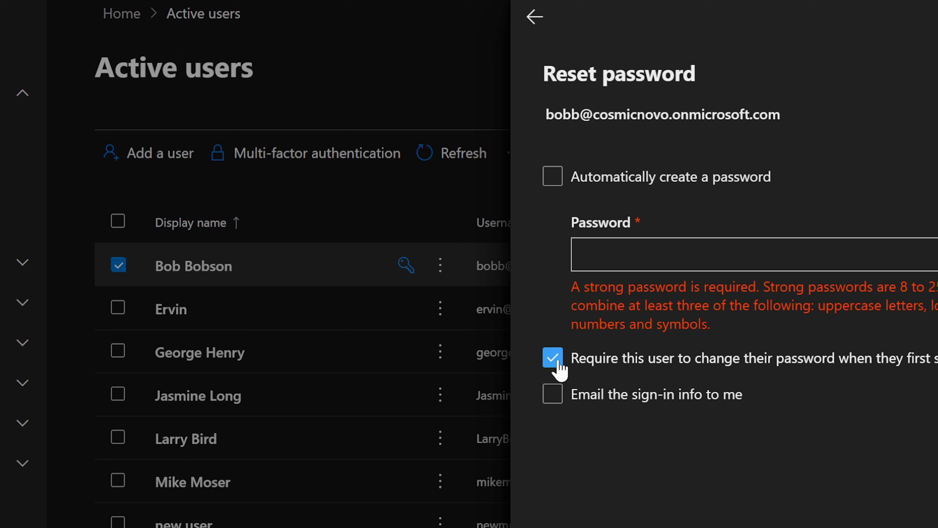
pyautogui.click(557, 362)
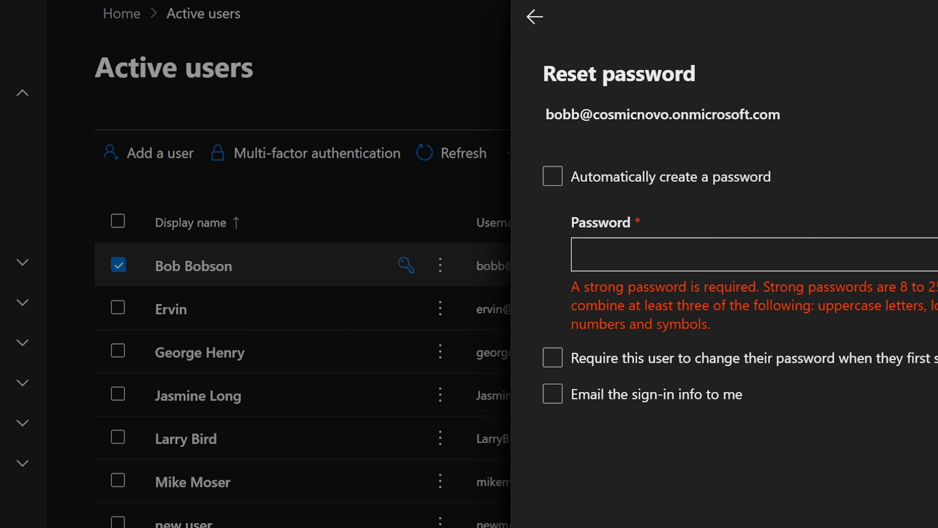
# - Enter a new account password for the user, reset it, and close the confirmation
pyautogui.write('••••••••')
pyautogui.hotkey('ctrl', 'a')
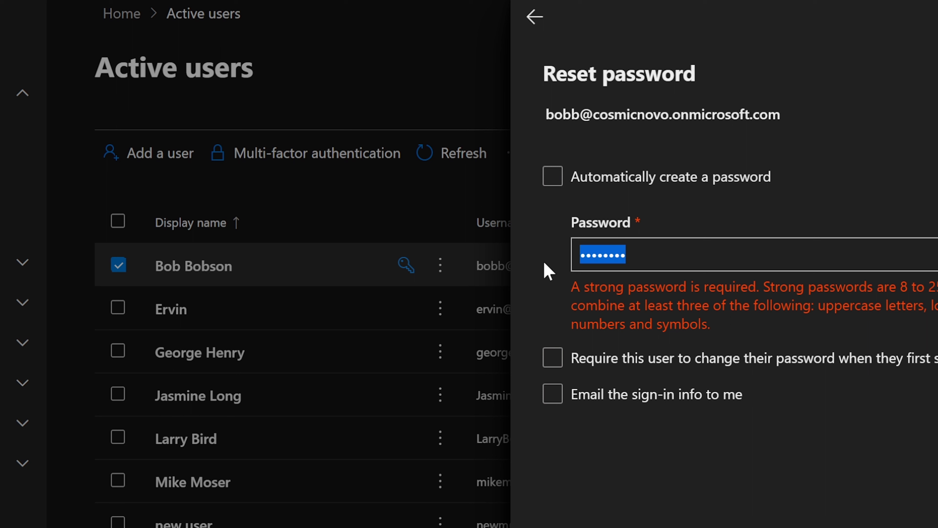
pyautogui.write('•••••••')
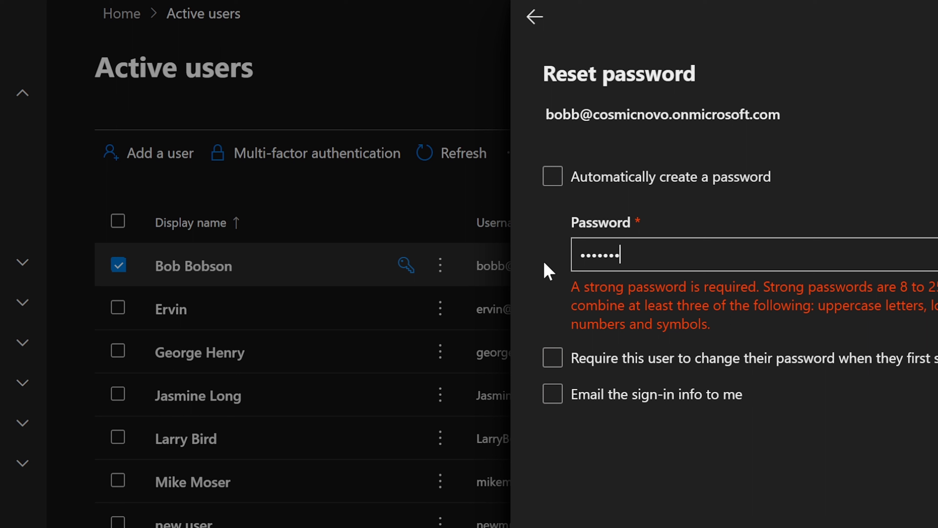
pyautogui.write('•')
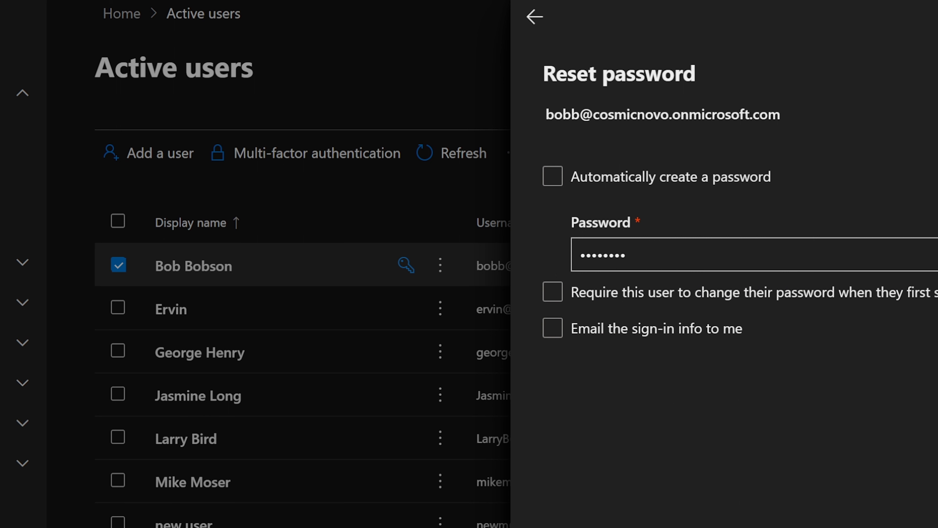
pyautogui.press('Return')
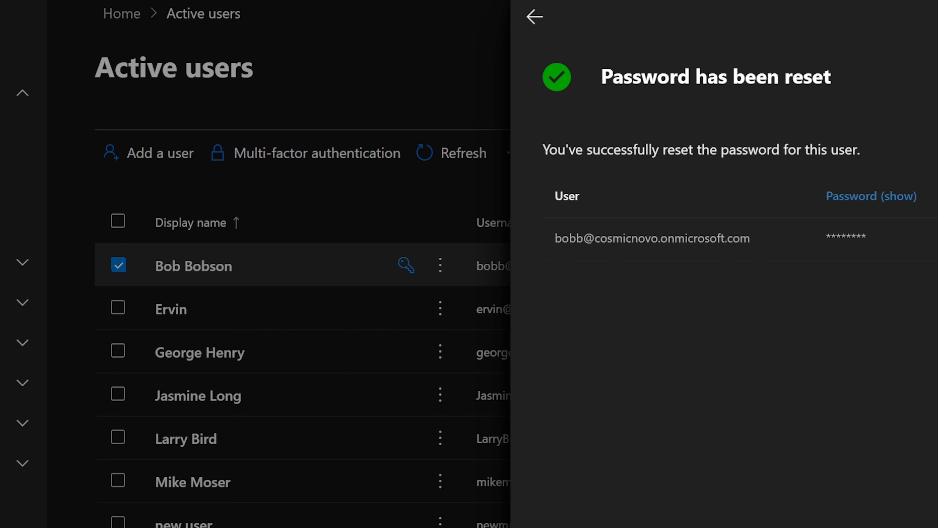
pyautogui.press('Escape')
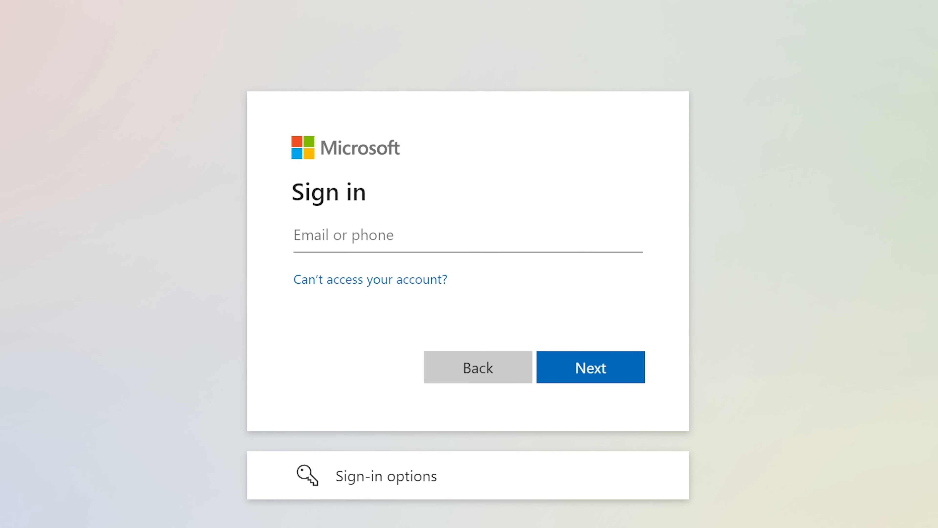
# - On the Microsoft sign-in page, fill in the first user's saved email address and continue
pyautogui.click(554, 236)
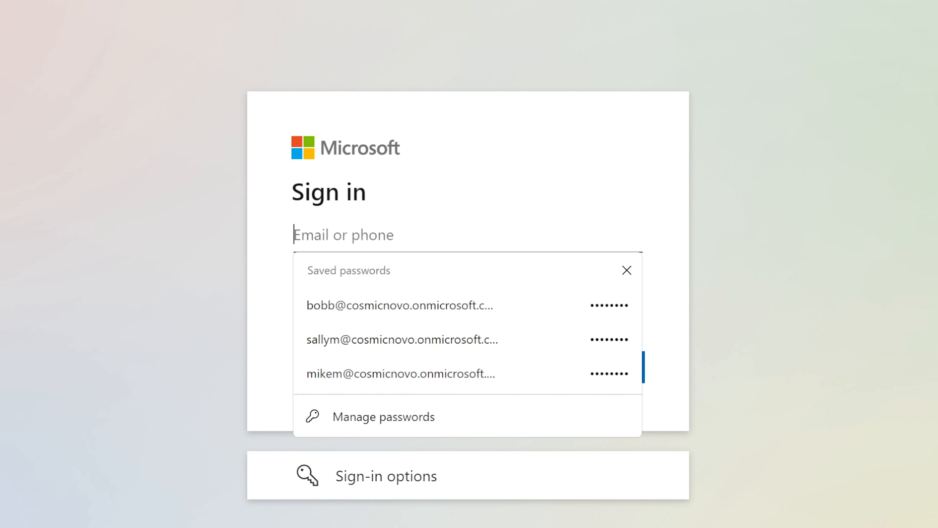
pyautogui.click(425, 310)
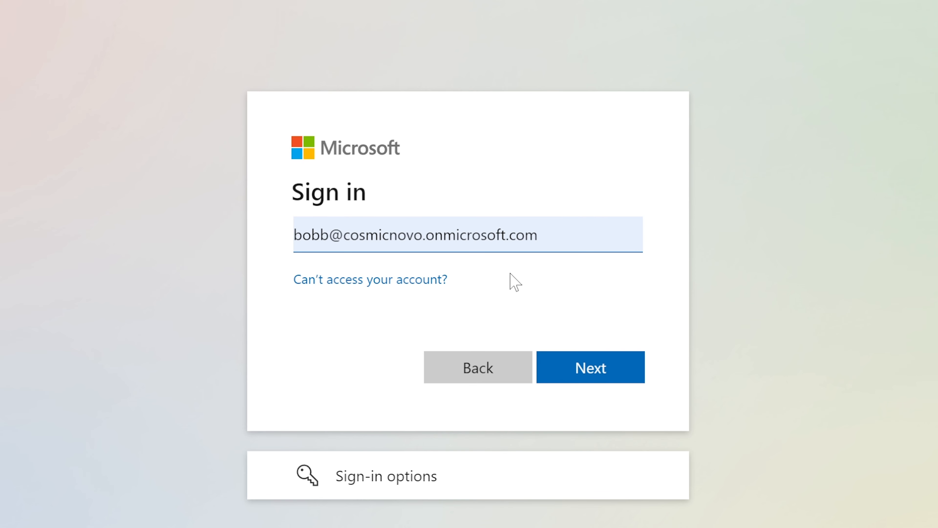
pyautogui.click(572, 364)
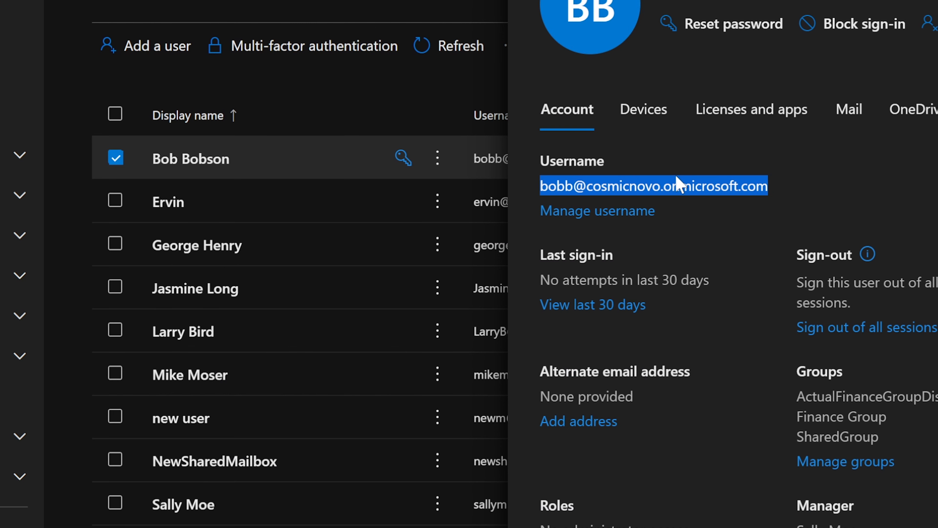
# - Check the first user's username in the account details of the Microsoft 365 admin center
pyautogui.click(554, 178)
pyautogui.moveTo(540, 186); pyautogui.dragTo(770, 187)
pyautogui.click(811, 141)
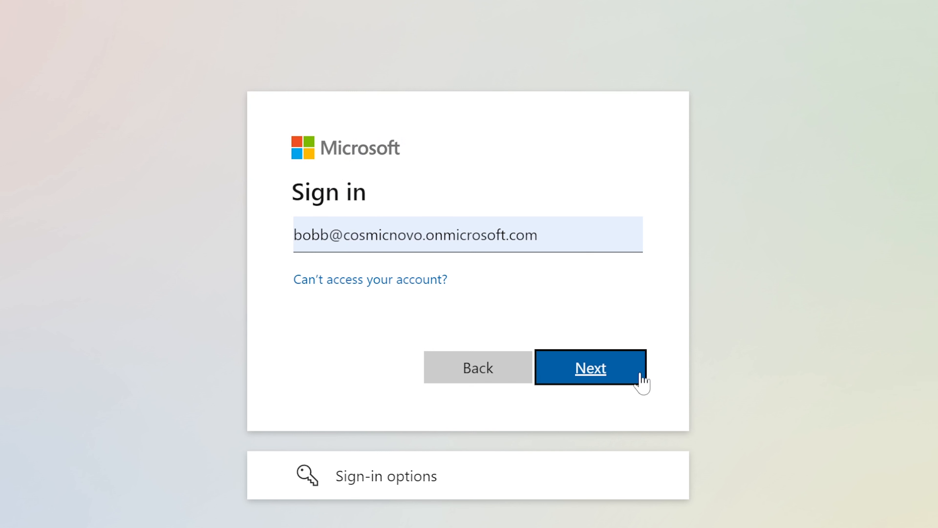
# - Submit the first user's username on the sign-in page, replace the filled-in password with the new account password, and sign in
pyautogui.click(554, 235)
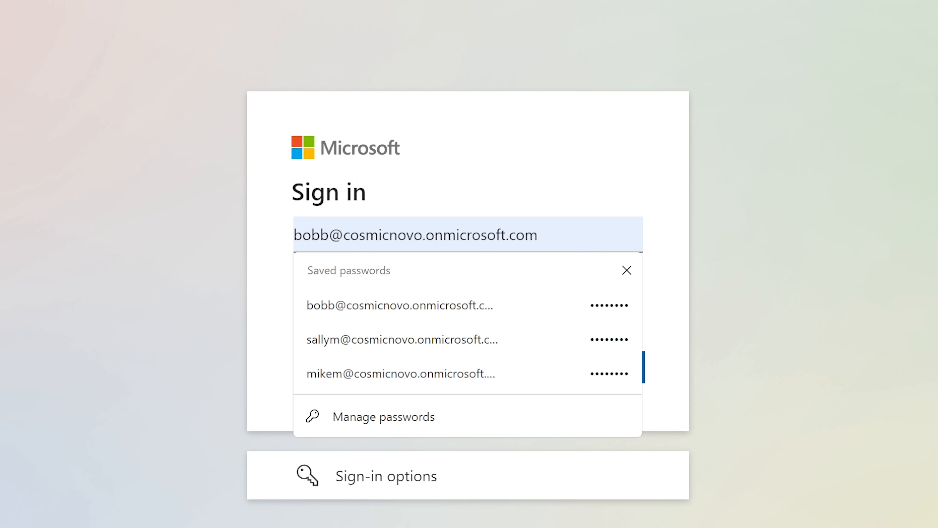
pyautogui.click(696, 201)
pyautogui.click(583, 364)
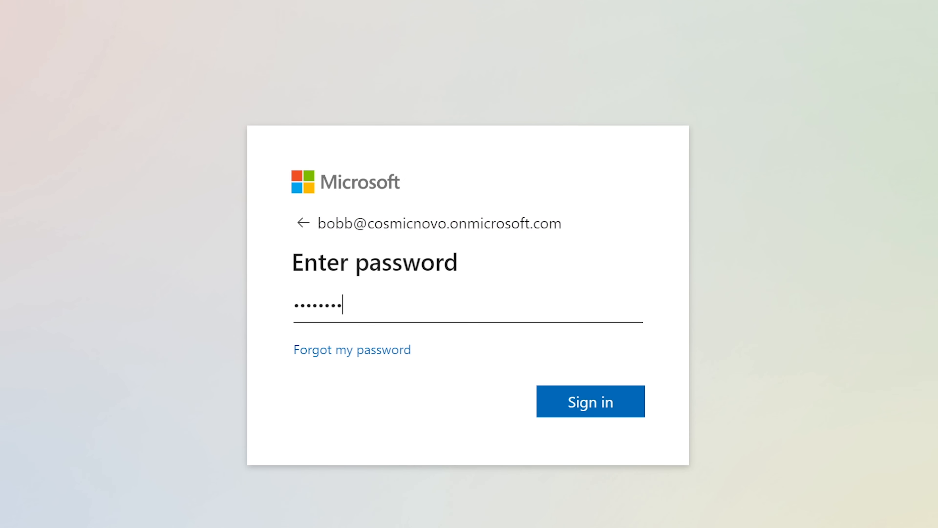
pyautogui.hotkey('ctrl', 'a')
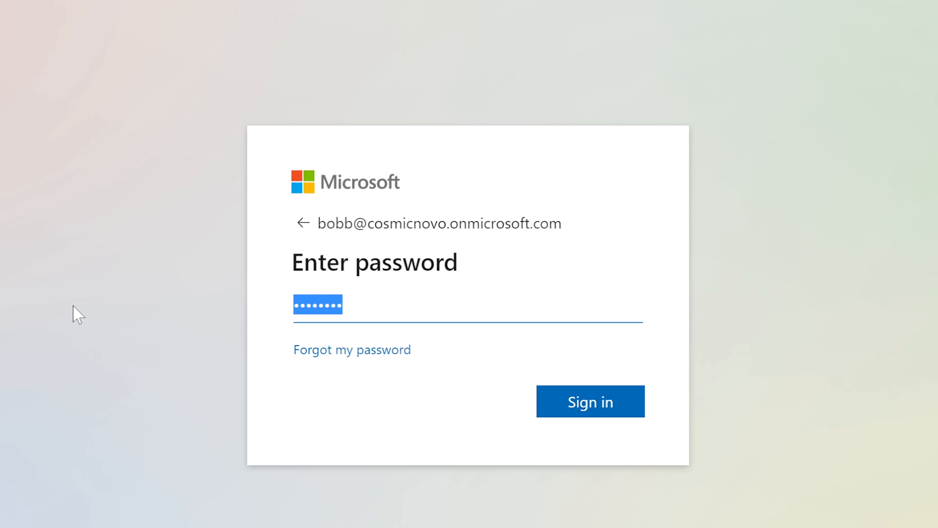
pyautogui.write('••••••••')
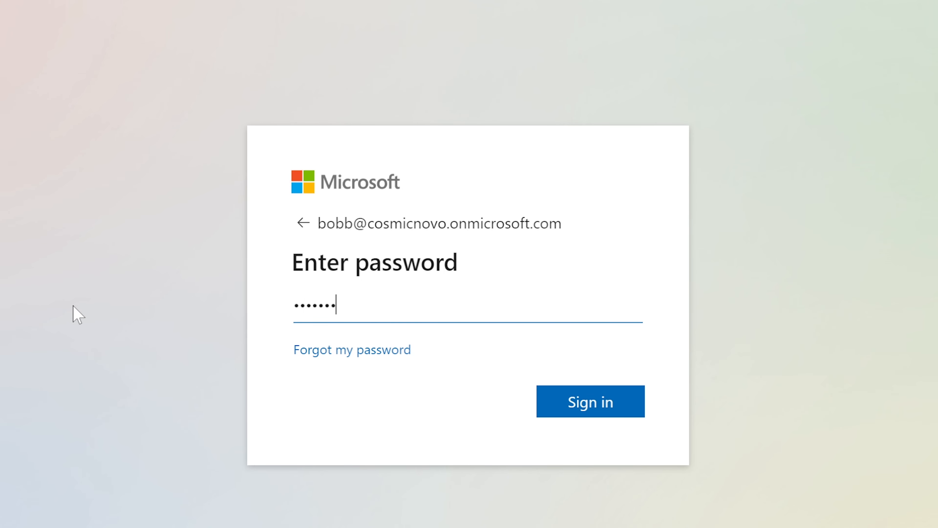
pyautogui.click(587, 410)
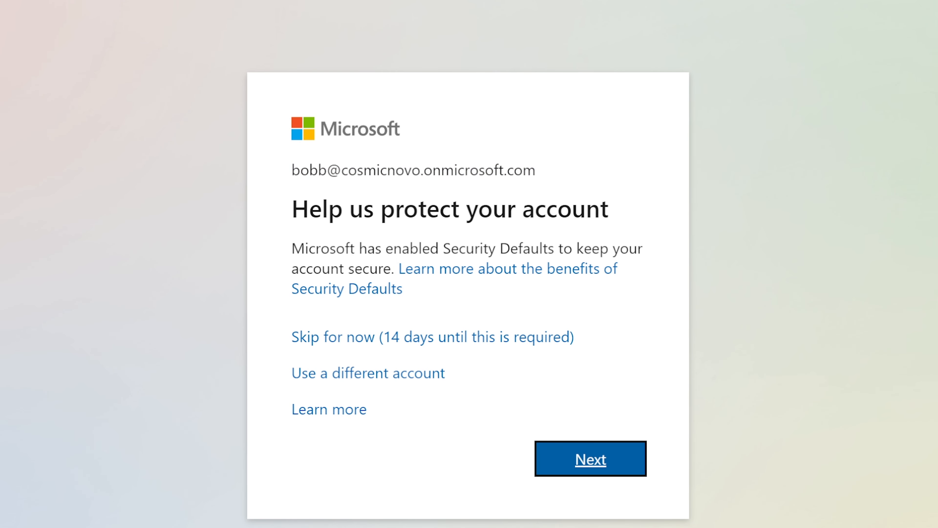
# - Read the Security Defaults notice and proceed with securing the account instead of skipping it
pyautogui.moveTo(291, 253); pyautogui.dragTo(644, 261)
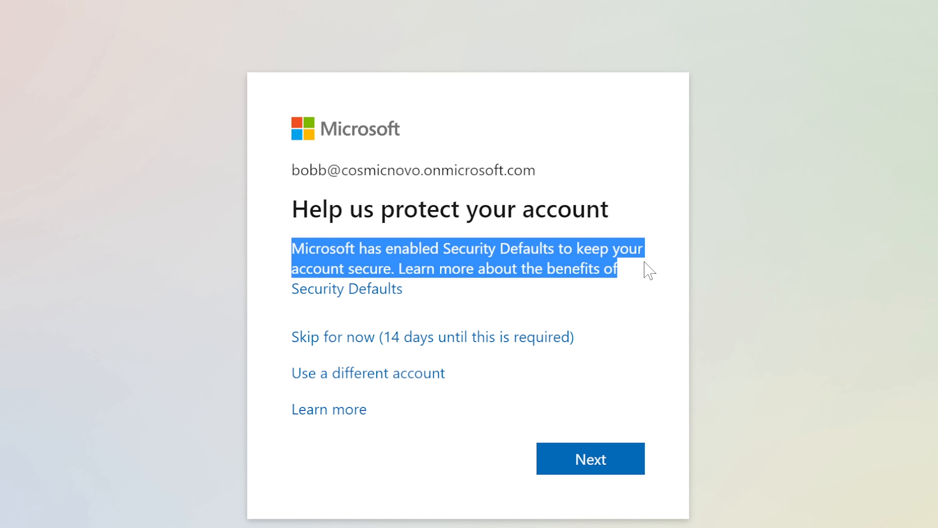
pyautogui.click(644, 295)
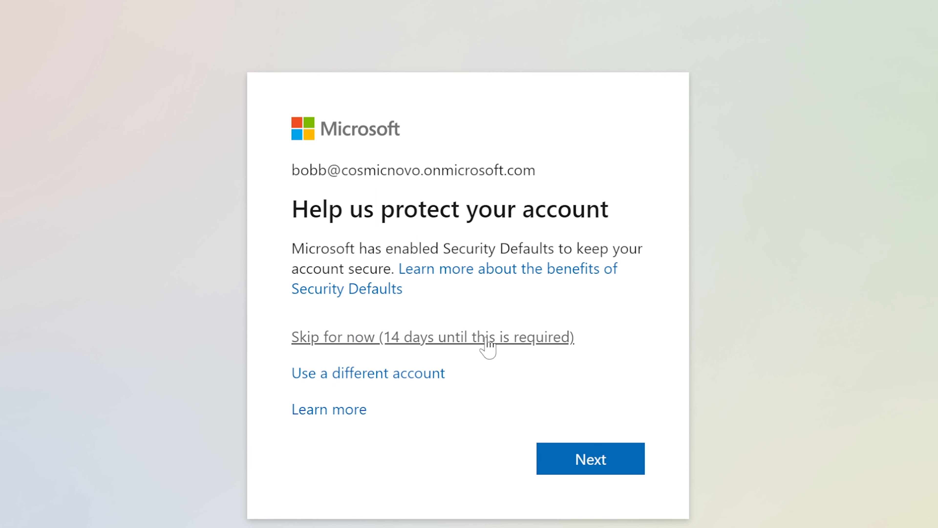
pyautogui.click(590, 453)
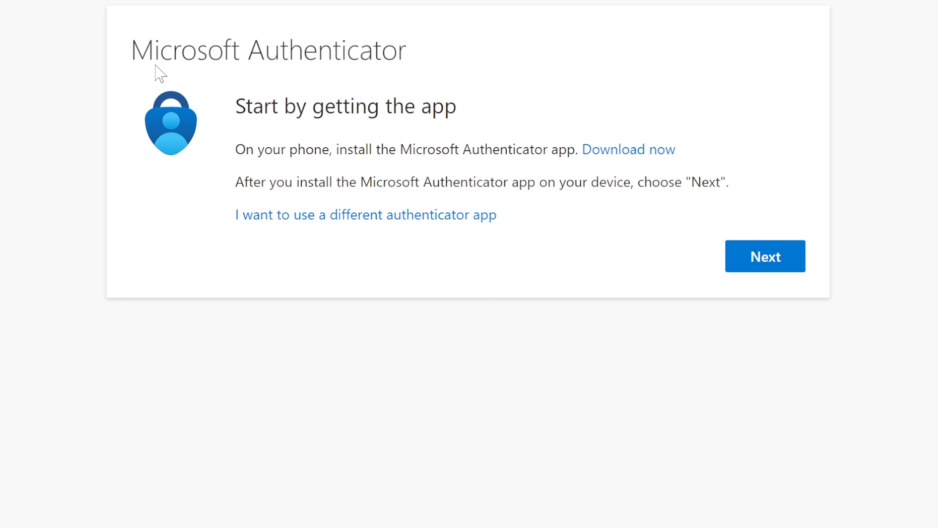
# - Open the Microsoft Authenticator download page and examine the QR codes for getting the app on Android and iOS
pyautogui.moveTo(131, 49); pyautogui.dragTo(417, 47)
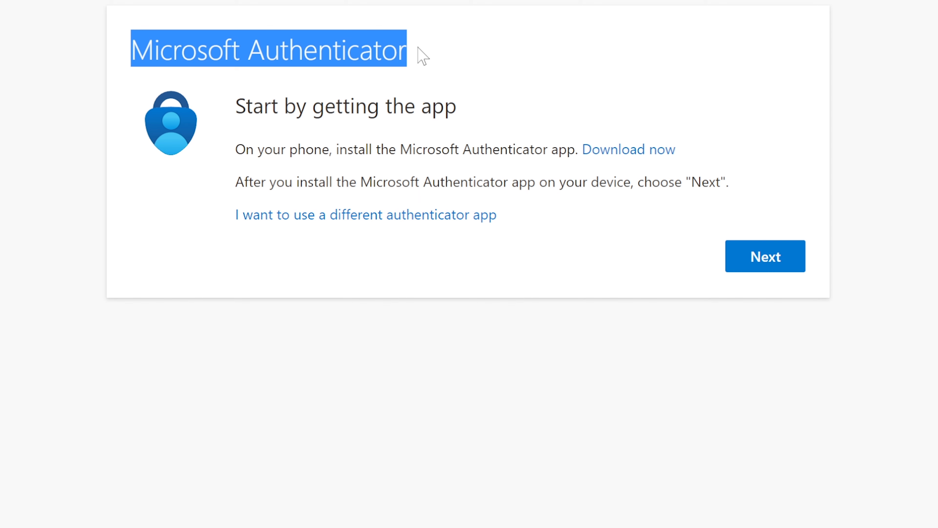
pyautogui.click(623, 149)
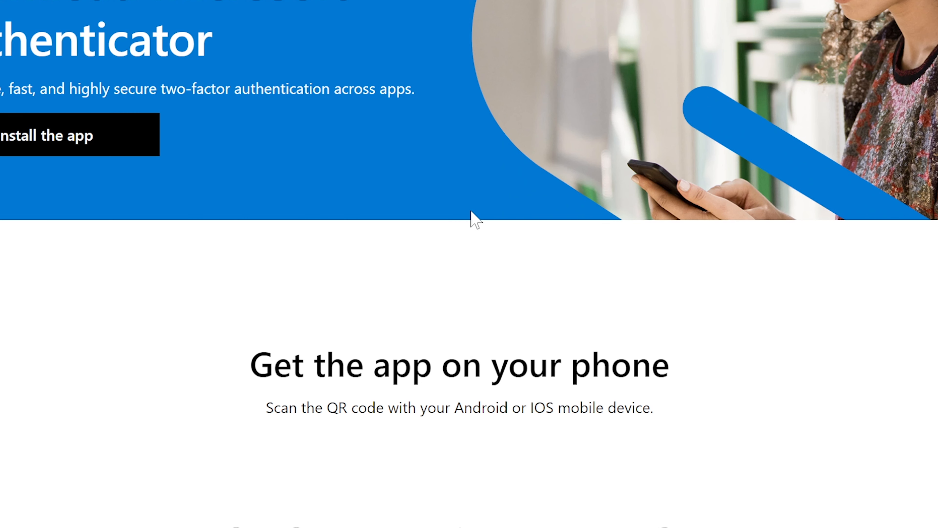
pyautogui.scroll(-5, 472, 216)
pyautogui.scroll(3, 419, 273)
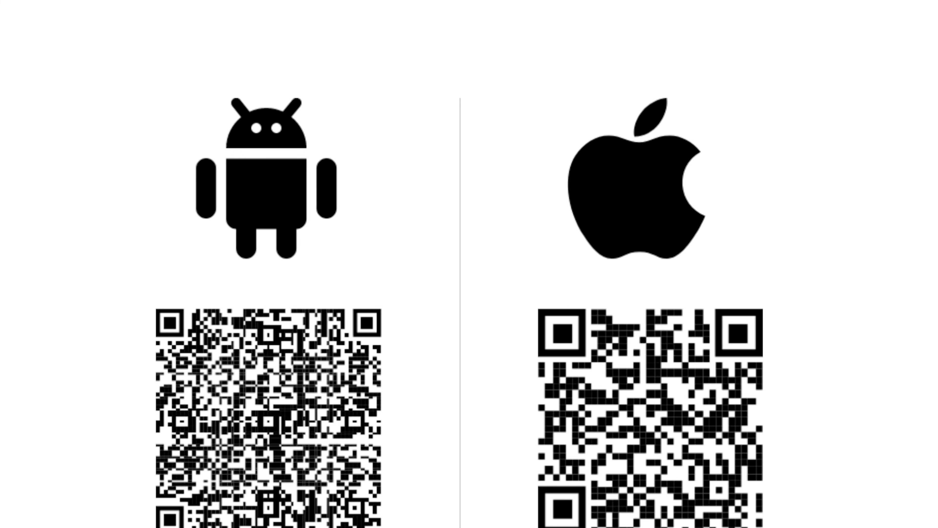
pyautogui.scroll(2, 687, 381)
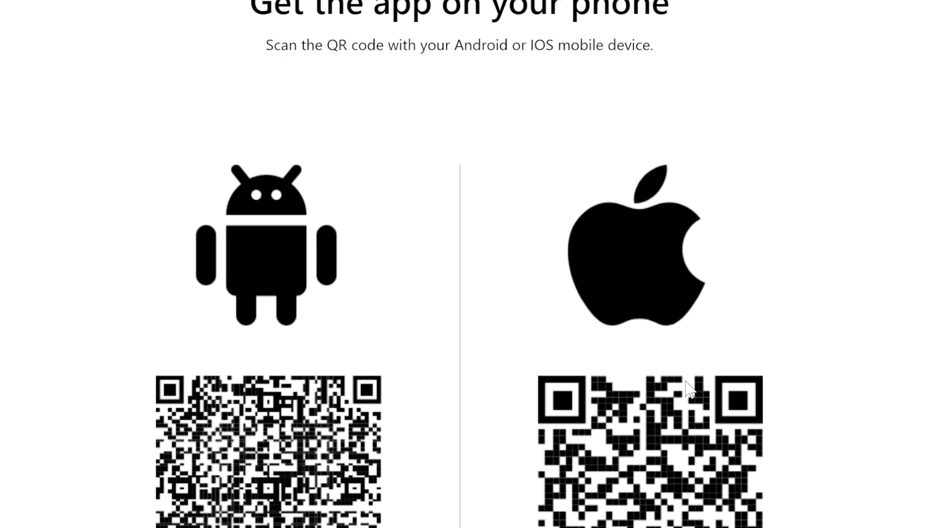
pyautogui.scroll(6, 687, 388)
pyautogui.scroll(-8, 687, 388)
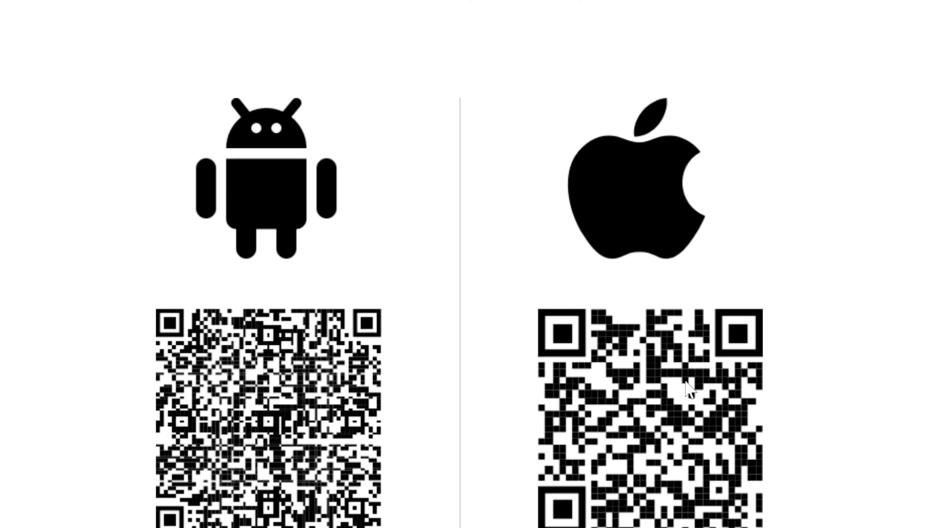
pyautogui.scroll(10, 685, 381)
pyautogui.scroll(-3, 680, 392)
pyautogui.scroll(3, 663, 392)
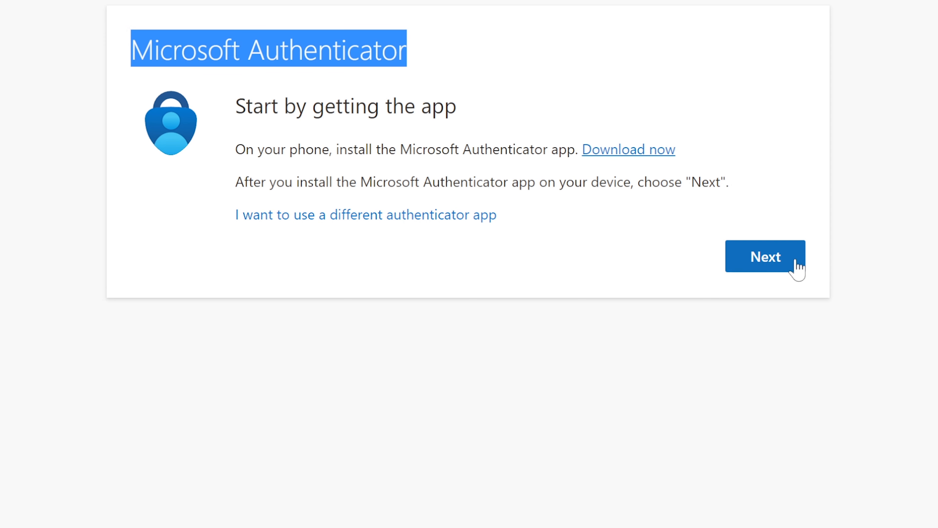
# - Complete the Microsoft Authenticator setup, pairing the app by QR code, and continue signing in
pyautogui.click(784, 266)
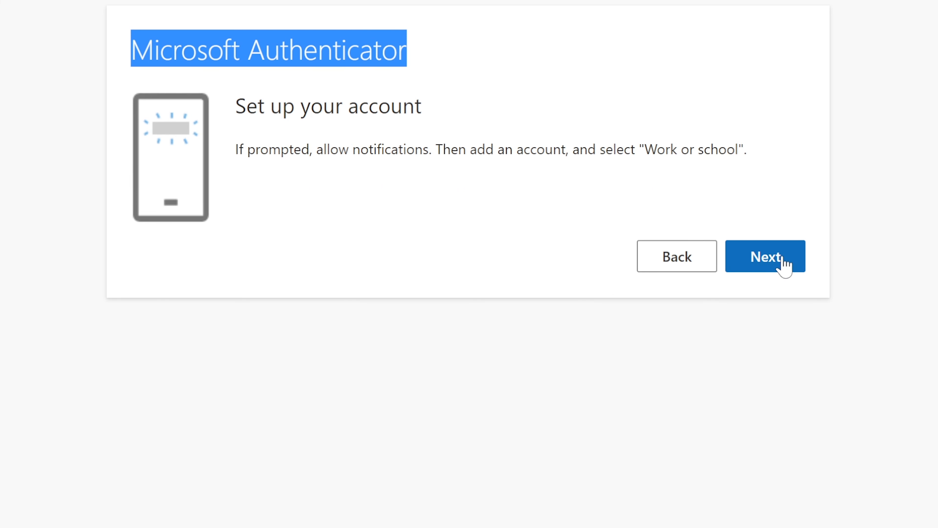
pyautogui.click(768, 267)
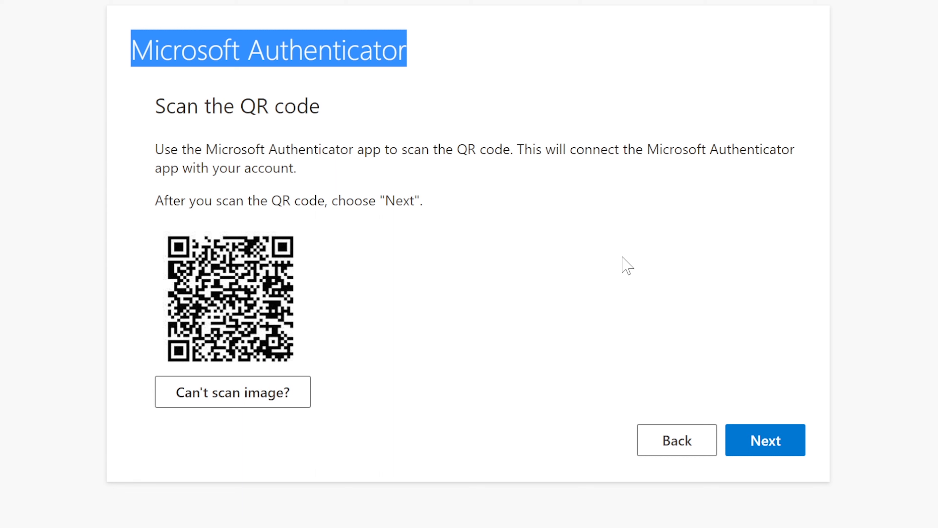
pyautogui.click(525, 282)
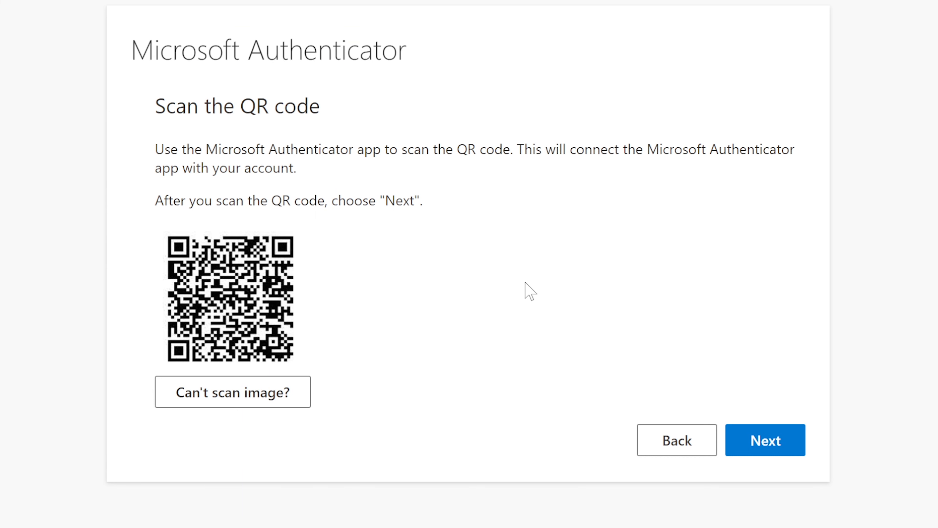
pyautogui.click(767, 436)
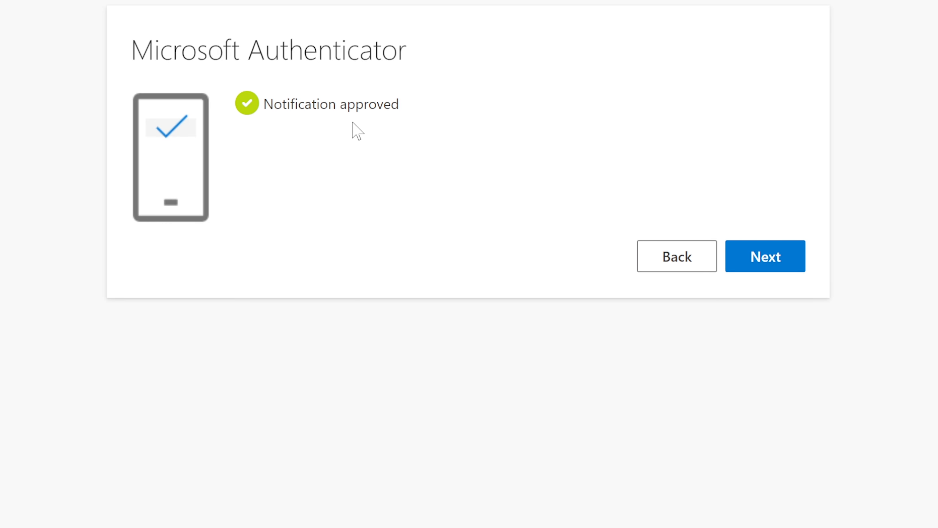
pyautogui.click(757, 259)
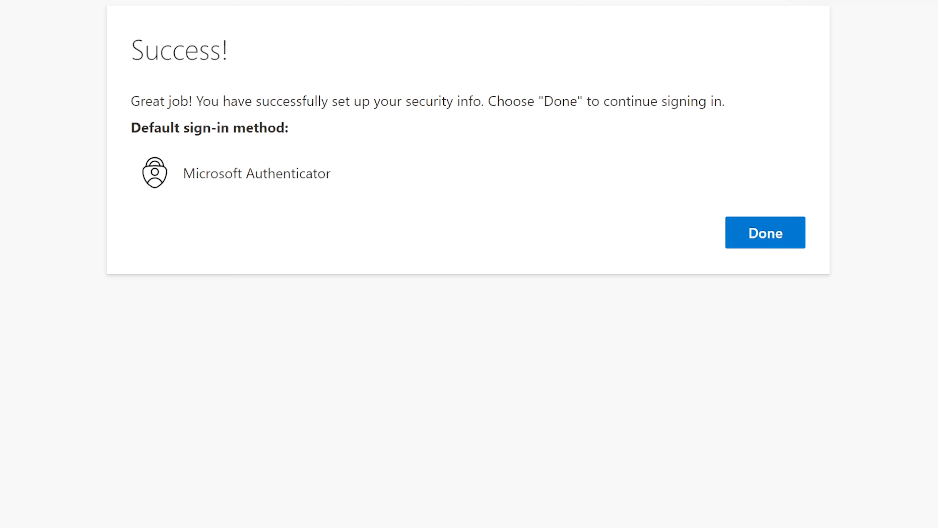
pyautogui.click(767, 243)
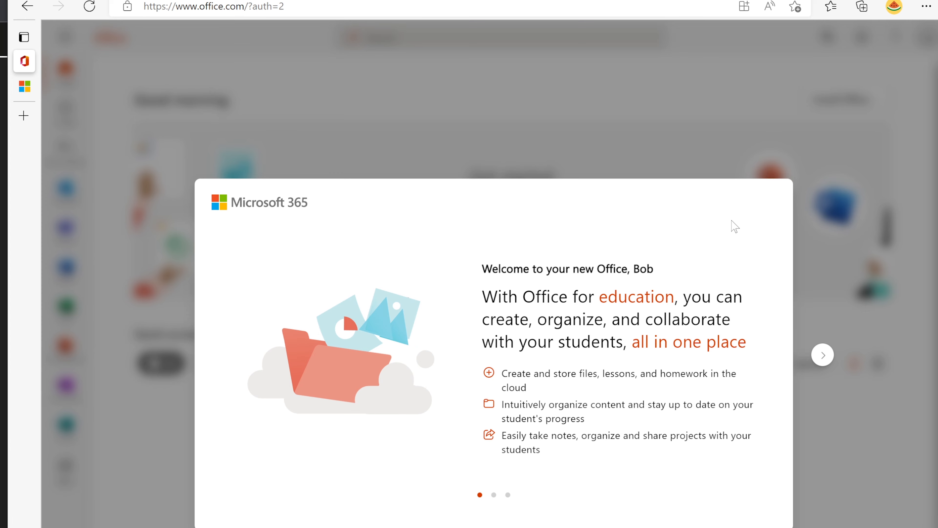
# - Page through the Microsoft 365 welcome slides, dismiss the app launcher tour, and open Outlook from the Office home page
pyautogui.click(822, 355)
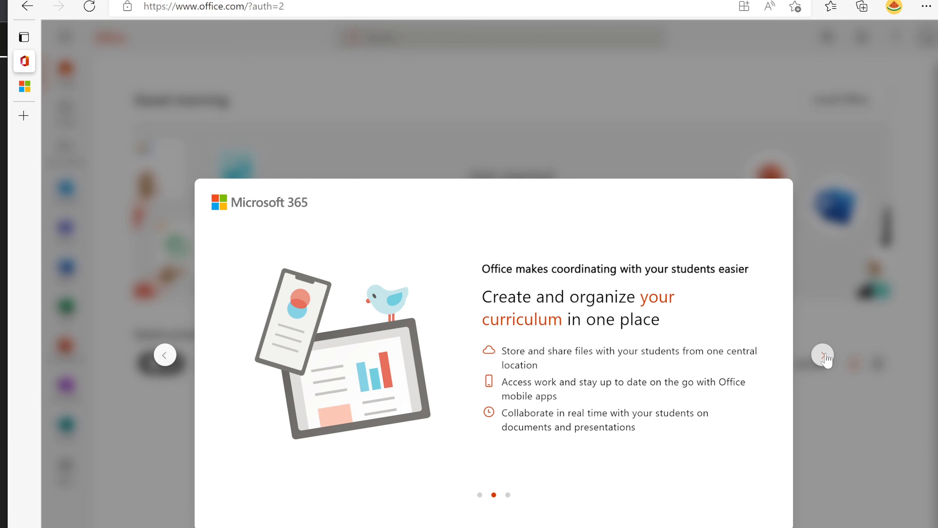
pyautogui.click(822, 355)
pyautogui.click(823, 356)
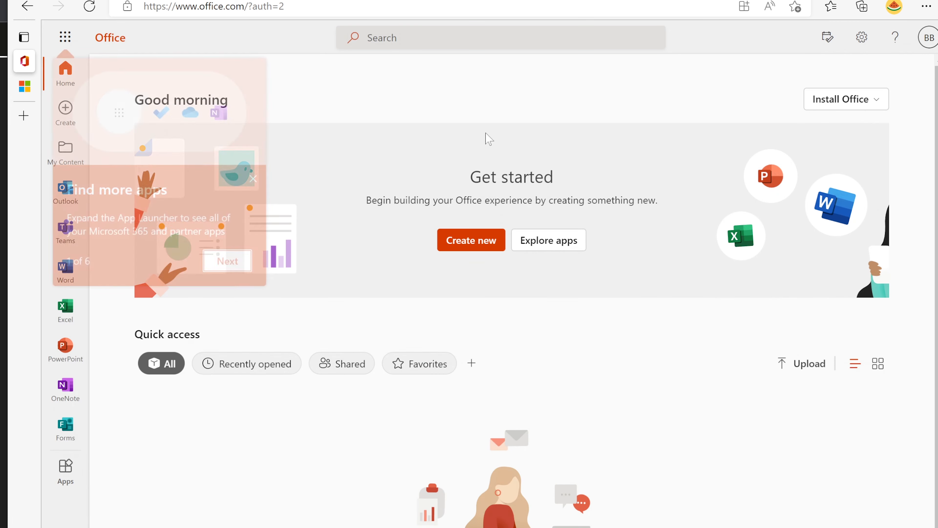
pyautogui.click(253, 178)
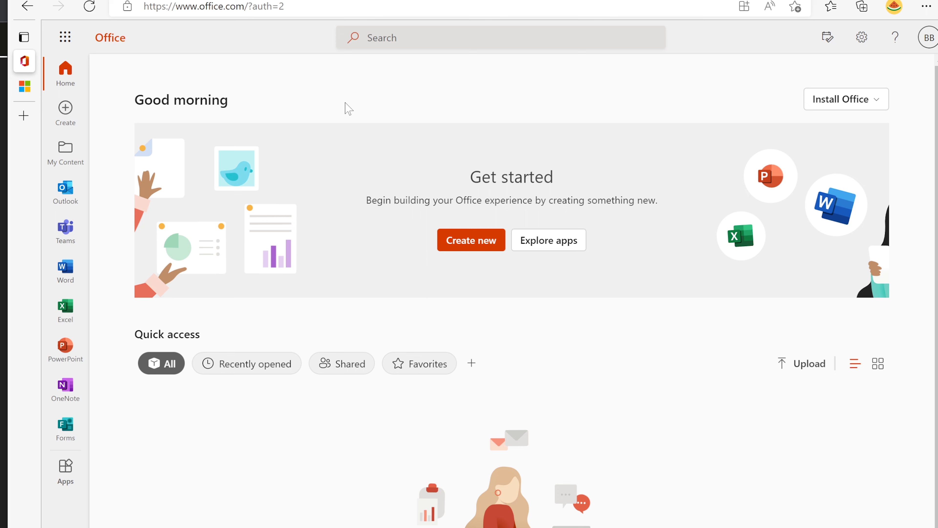
pyautogui.click(63, 196)
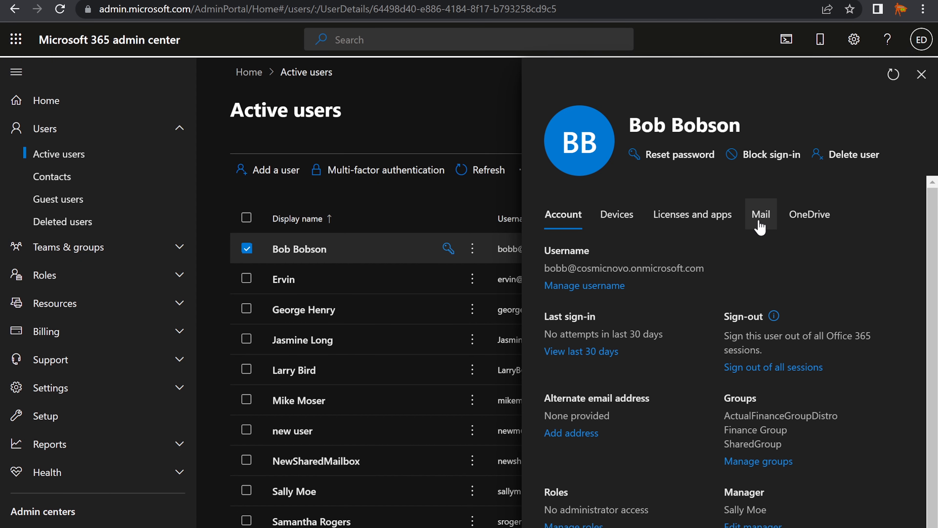
# - Switch to the Microsoft 365 admin center, check the first user's mail details, and refresh them
pyautogui.click(762, 221)
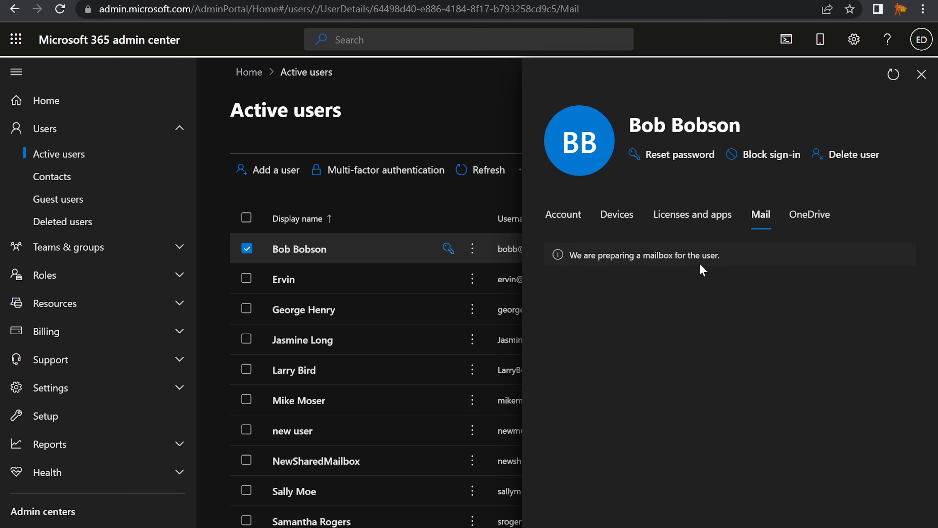
pyautogui.click(893, 74)
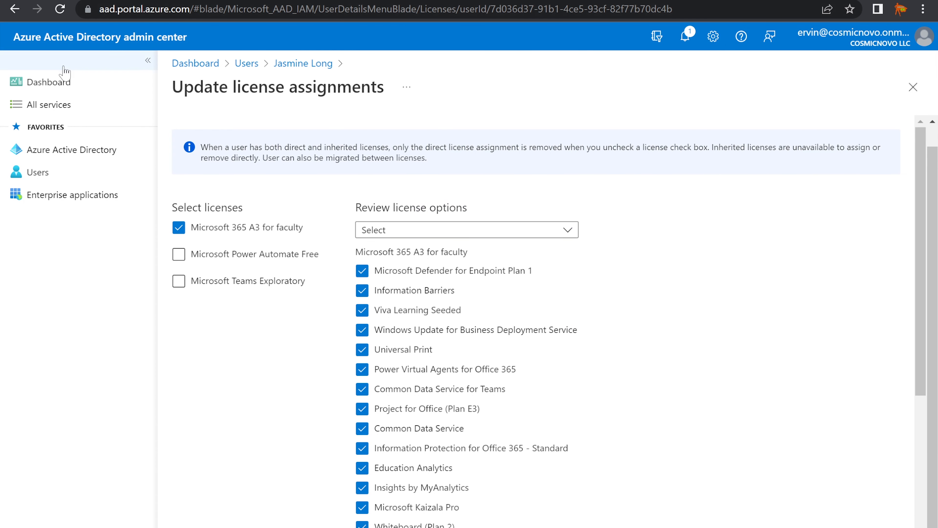
# - In the Azure Active Directory admin center, open the second licensed user's profile and reset the password to a temporary one
pyautogui.click(43, 178)
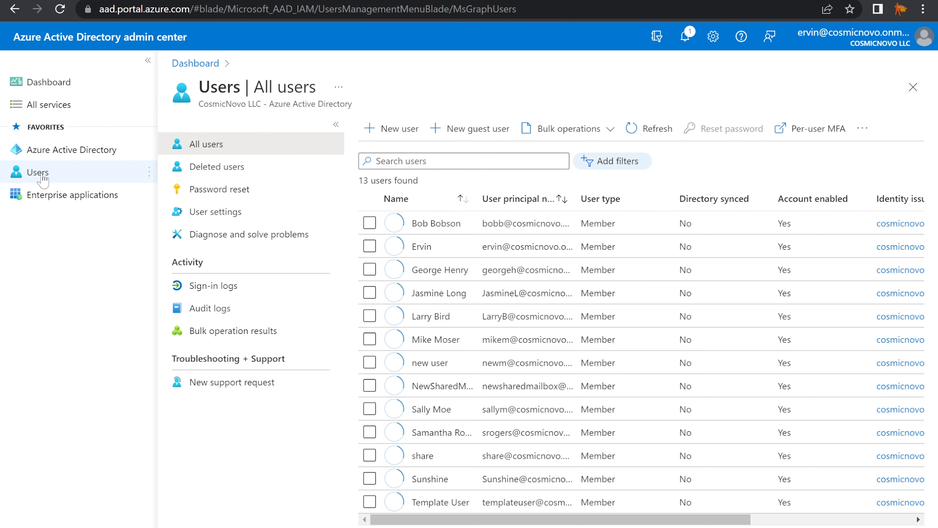
pyautogui.click(431, 294)
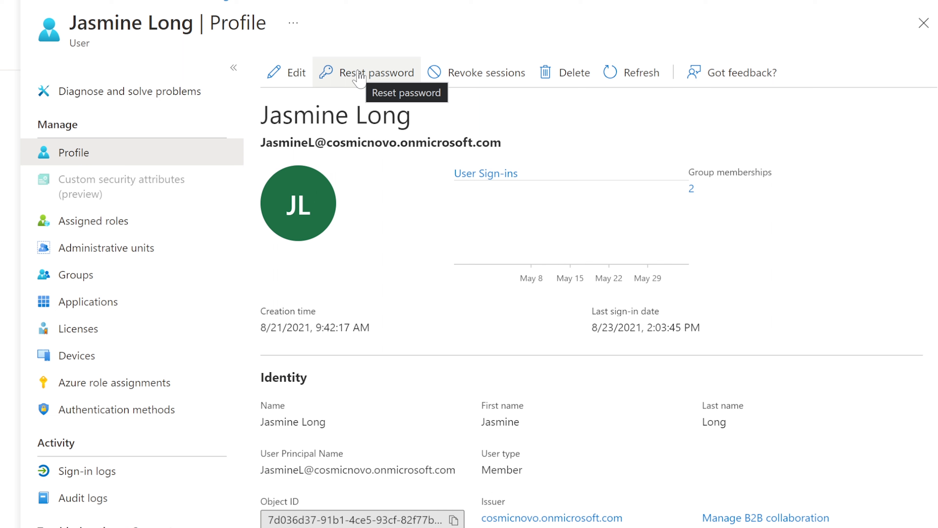
pyautogui.click(349, 82)
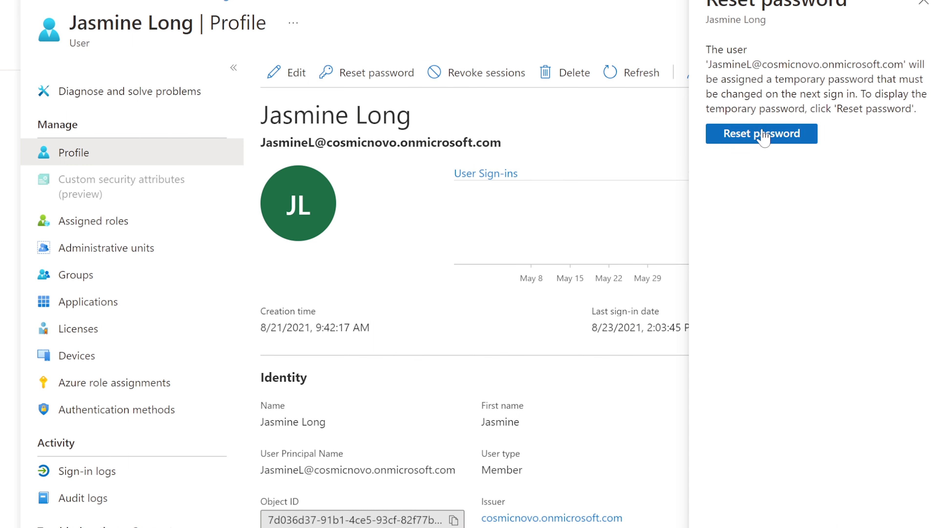
pyautogui.click(761, 132)
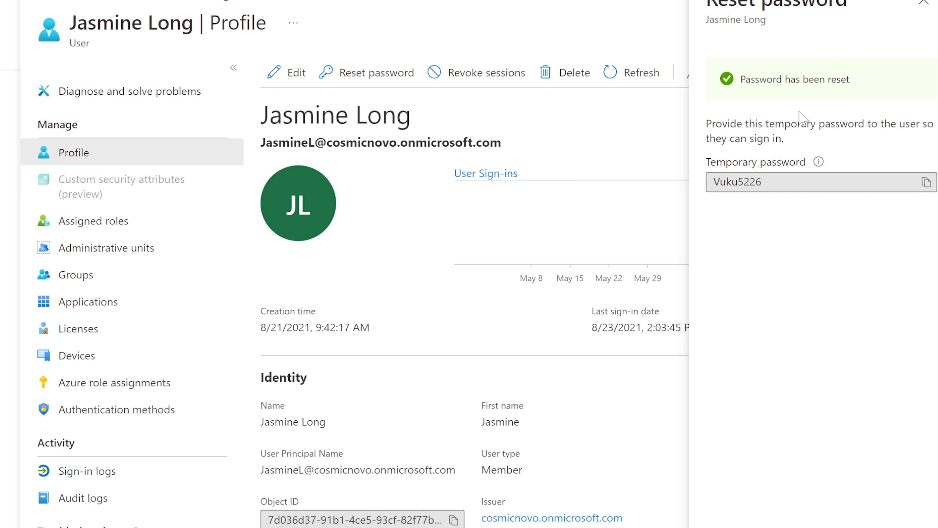
pyautogui.moveTo(706, 123); pyautogui.dragTo(859, 140)
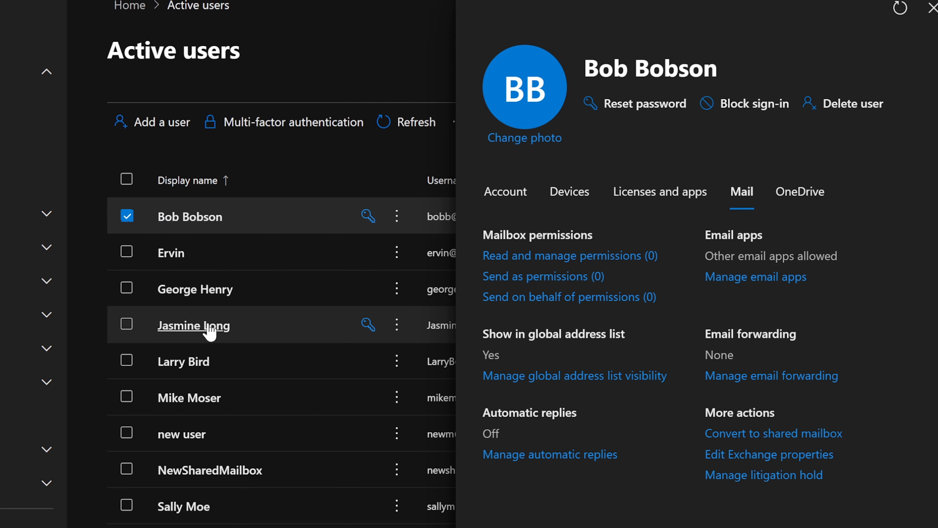
# - In the Microsoft 365 admin center, try out requiring the second user to change their password at first sign-in, and close the reset form
pyautogui.click(207, 330)
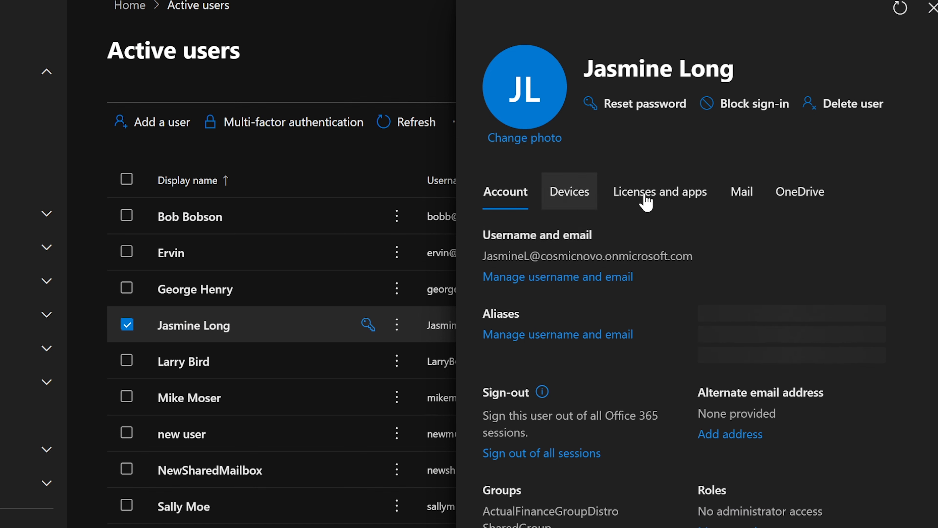
pyautogui.click(629, 110)
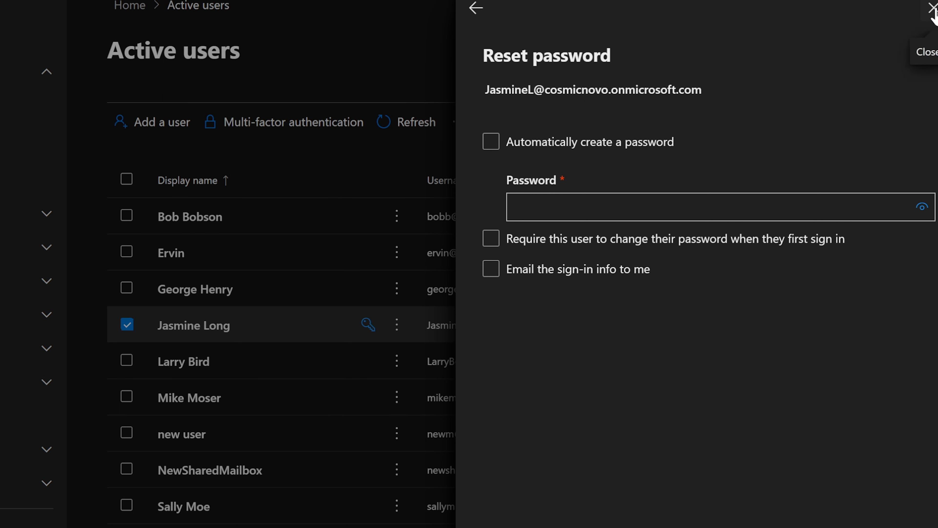
pyautogui.click(491, 240)
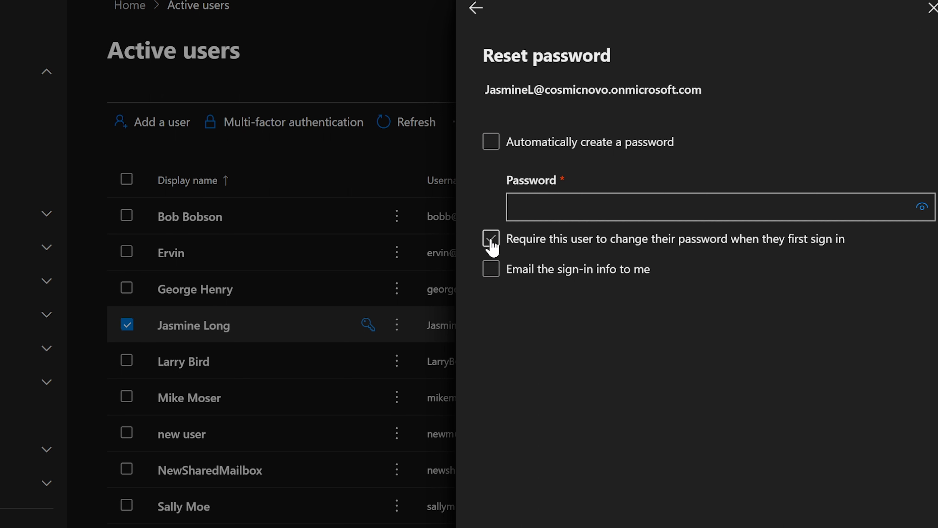
pyautogui.click(492, 241)
pyautogui.click(491, 240)
pyautogui.click(932, 8)
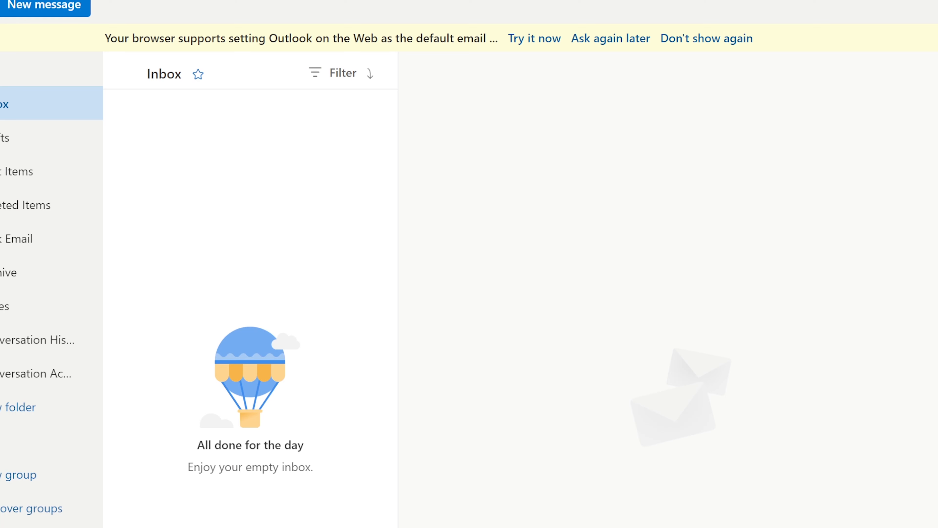
# - Sign the first user out of Outlook and copy the second user's sign-in address from their Azure Active Directory profile
pyautogui.click(928, 17)
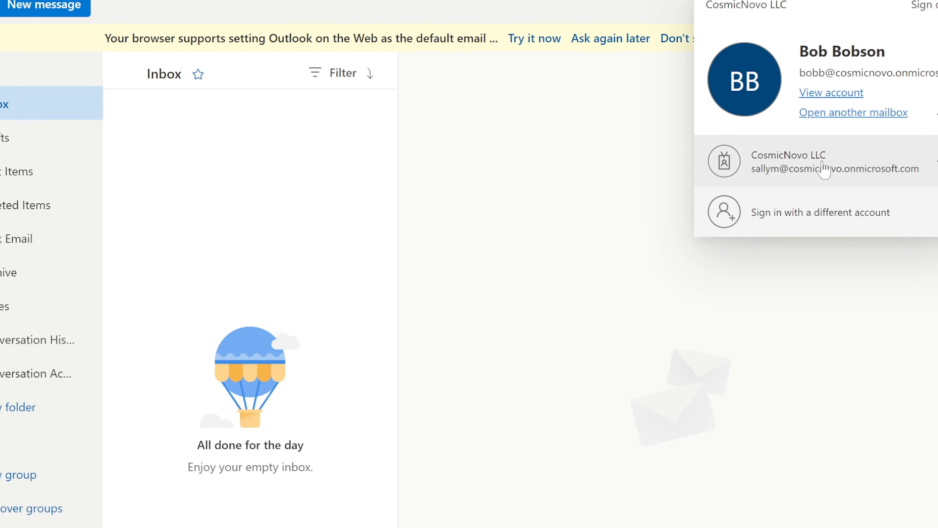
pyautogui.click(923, 7)
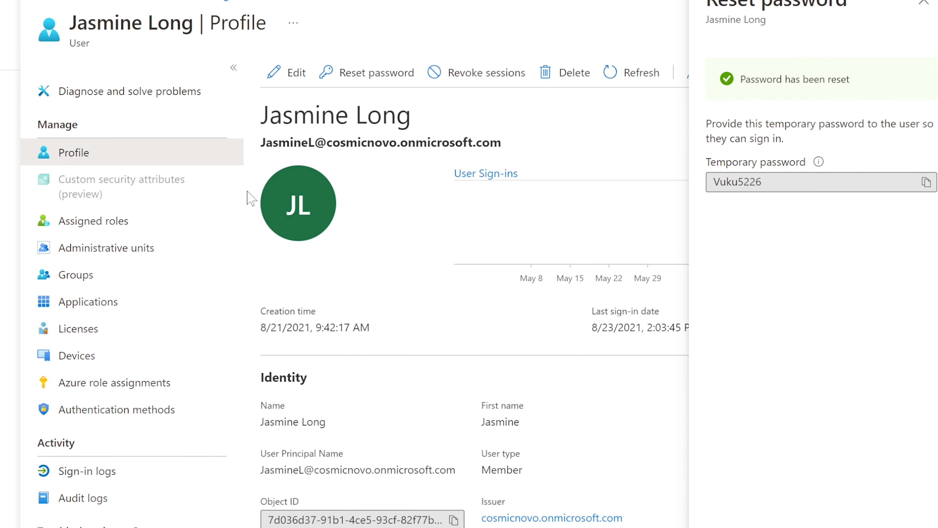
pyautogui.moveTo(260, 142); pyautogui.dragTo(503, 142)
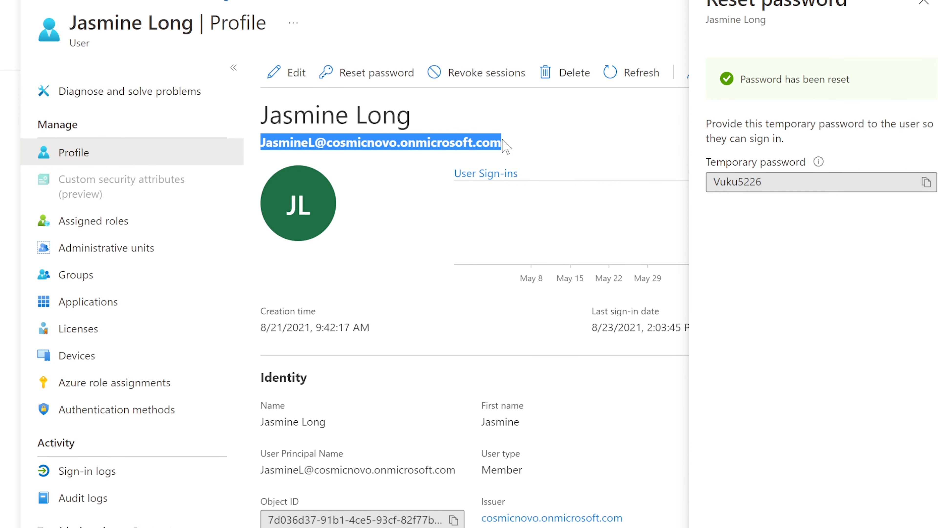
pyautogui.rightClick(488, 143)
pyautogui.click(533, 159)
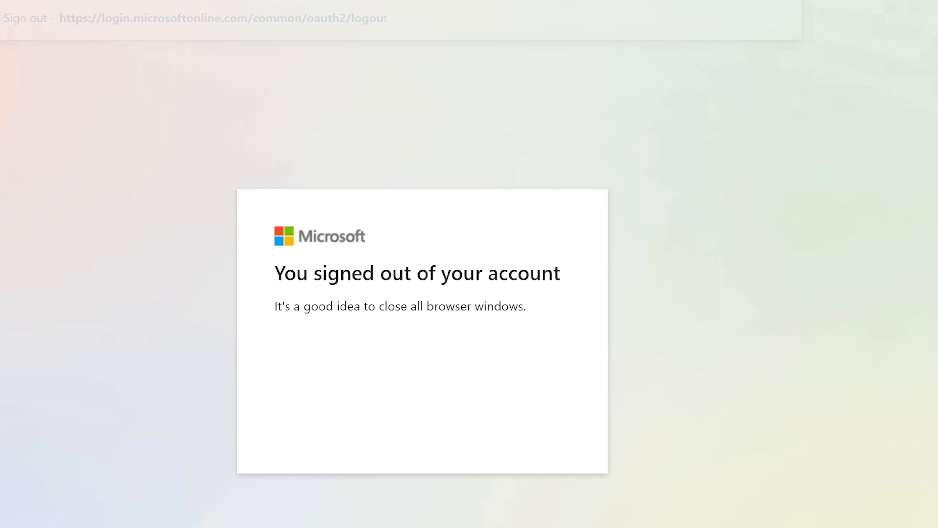
pyautogui.press('BackSpace')
pyautogui.press('BackSpace')
pyautogui.press('BackSpace')
pyautogui.press('BackSpace')
pyautogui.press('BackSpace')
pyautogui.press('BackSpace')
pyautogui.press('BackSpace')
pyautogui.press('BackSpace')
pyautogui.press('BackSpace')
pyautogui.press('BackSpace')
pyautogui.press('BackSpace')
pyautogui.press('BackSpace')
pyautogui.press('BackSpace')
pyautogui.press('BackSpace')
pyautogui.press('BackSpace')
pyautogui.press('BackSpace')
pyautogui.press('BackSpace')
pyautogui.press('BackSpace')
pyautogui.press('BackSpace')
pyautogui.press('BackSpace')
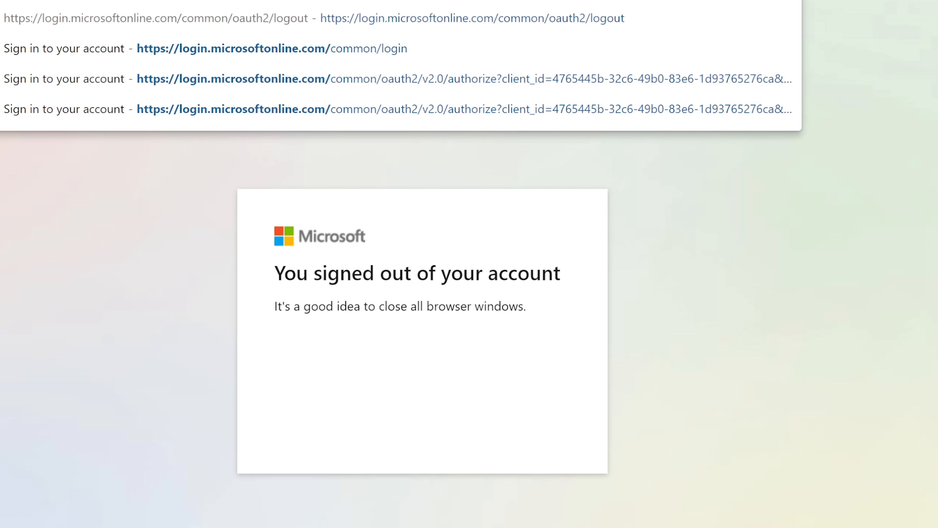
pyautogui.press('Return')
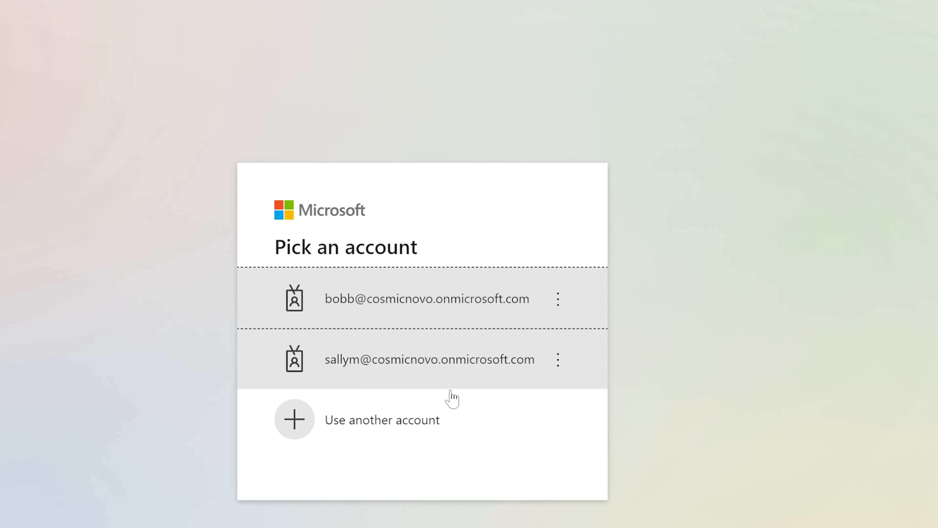
# - Choose to use another account, replace the prefilled address with the second user's sign-in address, and continue to the password prompt
pyautogui.click(374, 418)
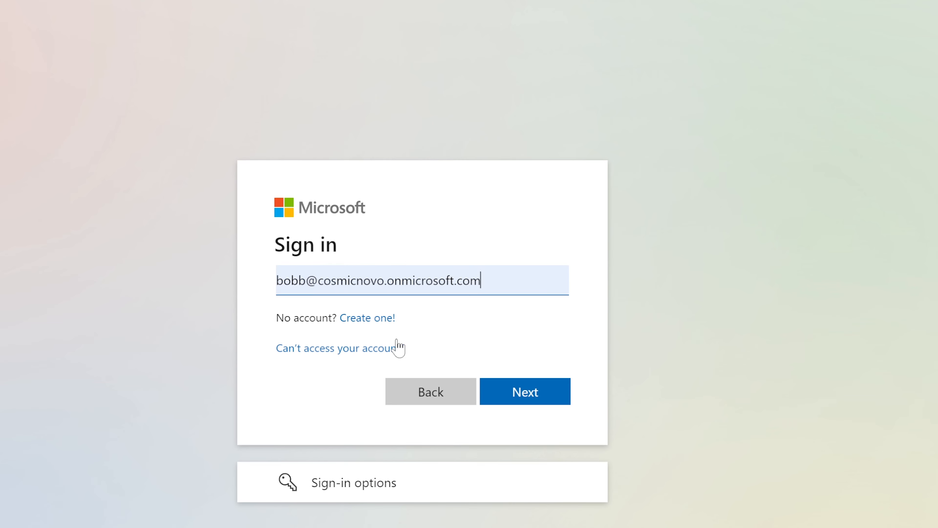
pyautogui.moveTo(489, 281); pyautogui.dragTo(125, 263)
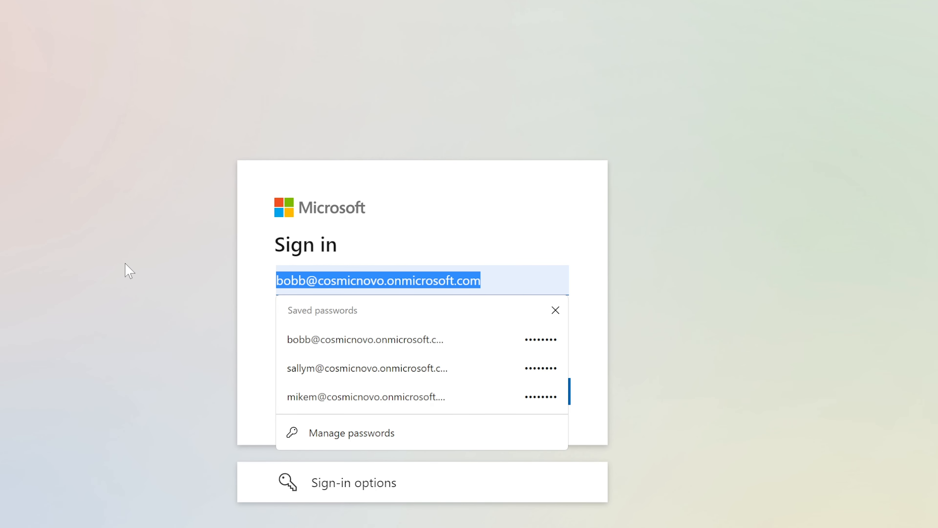
pyautogui.hotkey('ctrl', 'v')
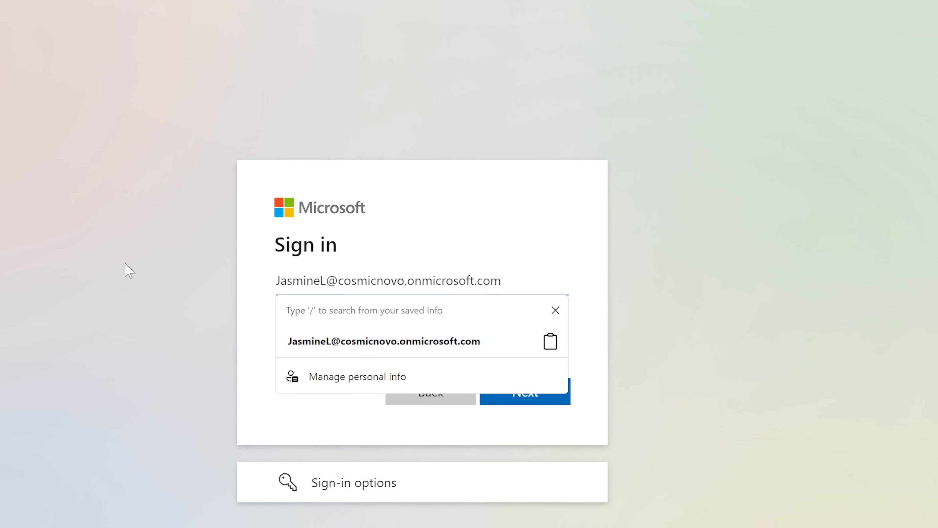
pyautogui.click(706, 275)
pyautogui.click(528, 395)
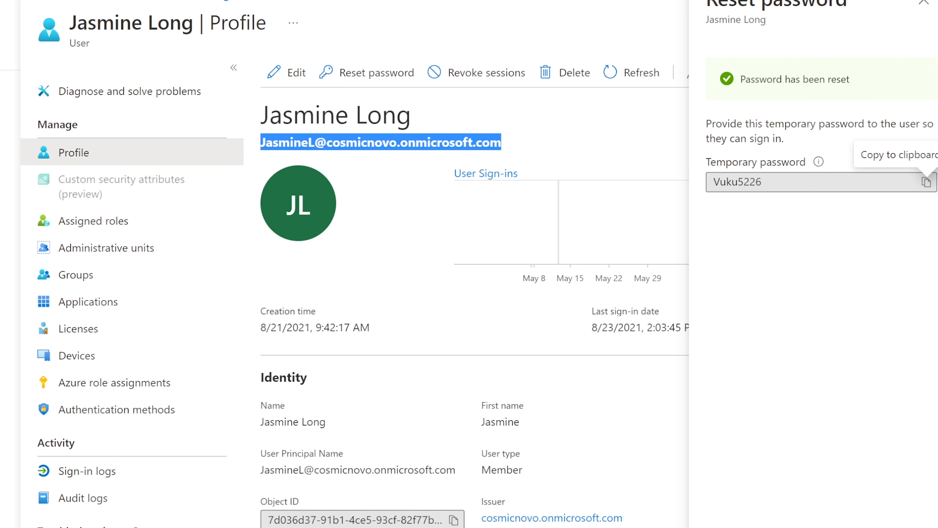
# - Copy the temporary password from the Azure Active Directory reset pane, sign in with it, and dismiss the browser's offer to save it
pyautogui.click(925, 182)
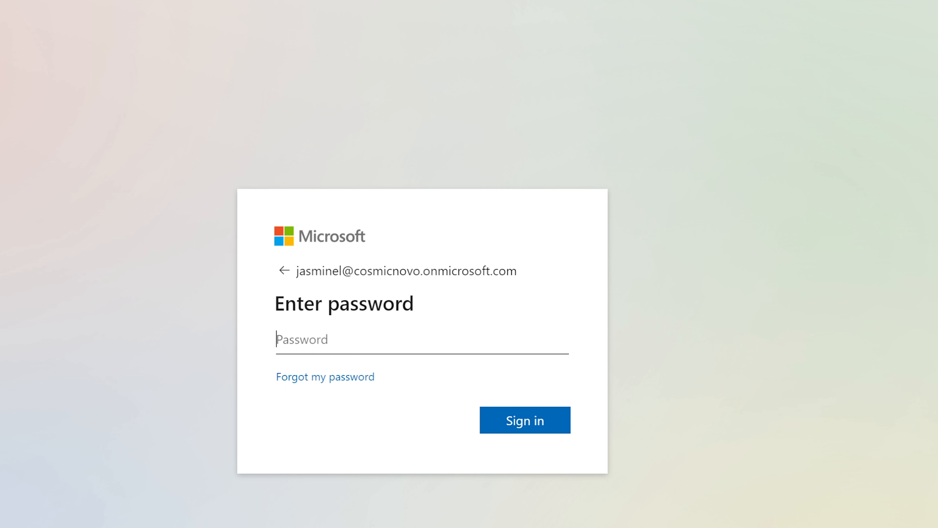
pyautogui.hotkey('ctrl', 'v')
pyautogui.click(537, 417)
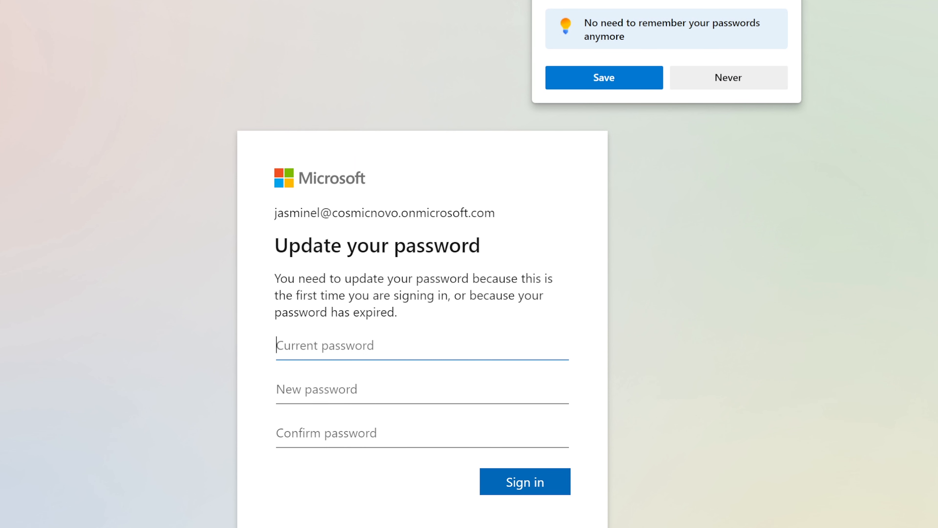
pyautogui.click(779, 0)
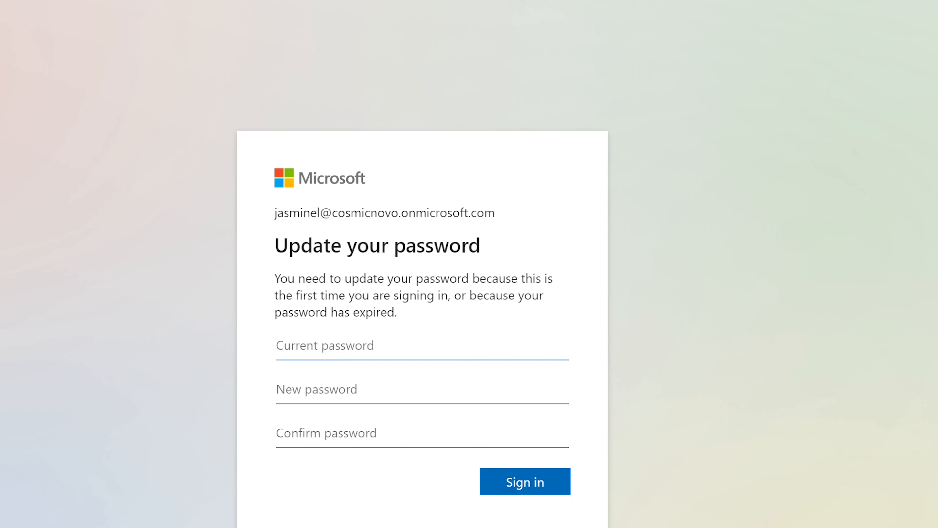
# - Fill in the password update form with the temporary password as current password, plus the new password and its confirmation
pyautogui.hotkey('ctrl', 'v')
pyautogui.click(316, 389)
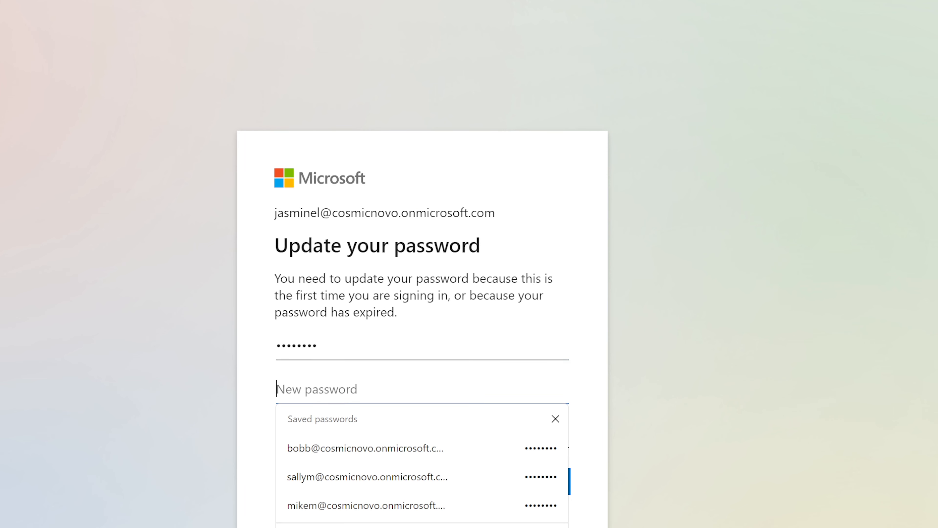
pyautogui.write('*******')
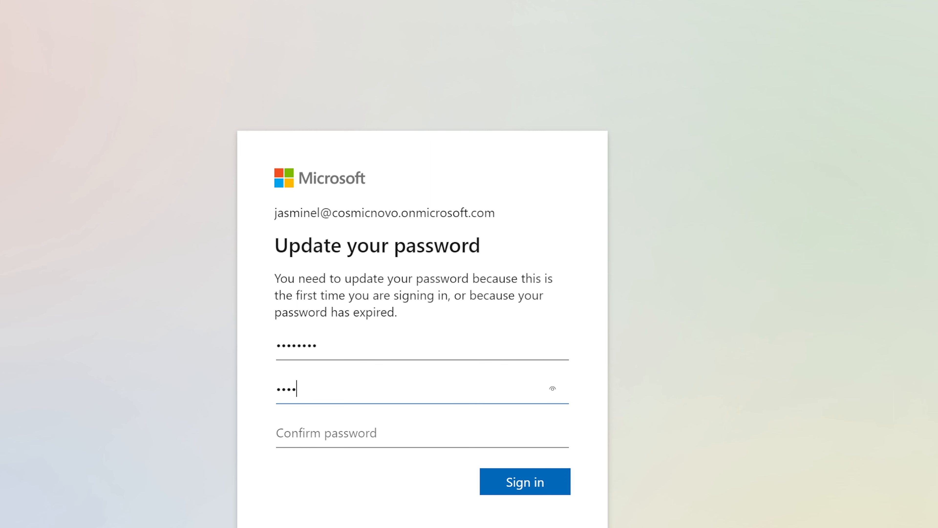
pyautogui.write('*')
pyautogui.press('Tab')
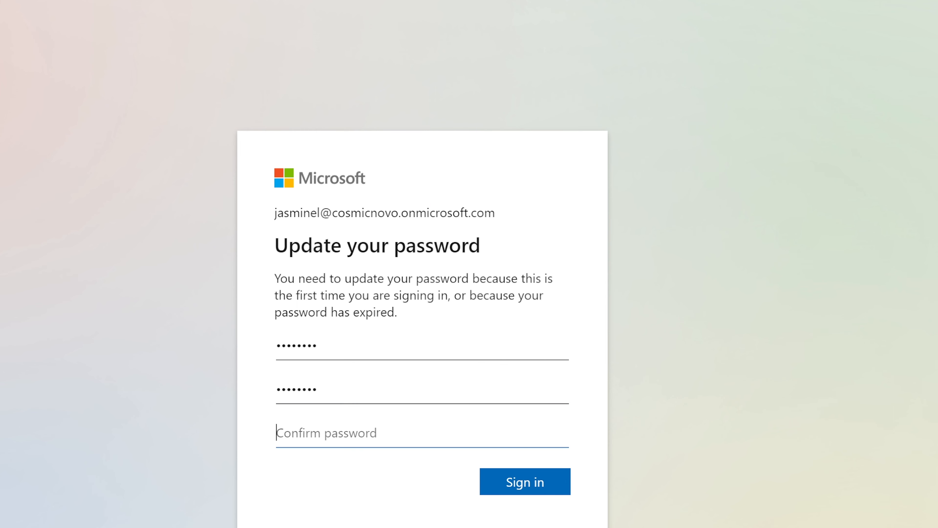
pyautogui.write('********')
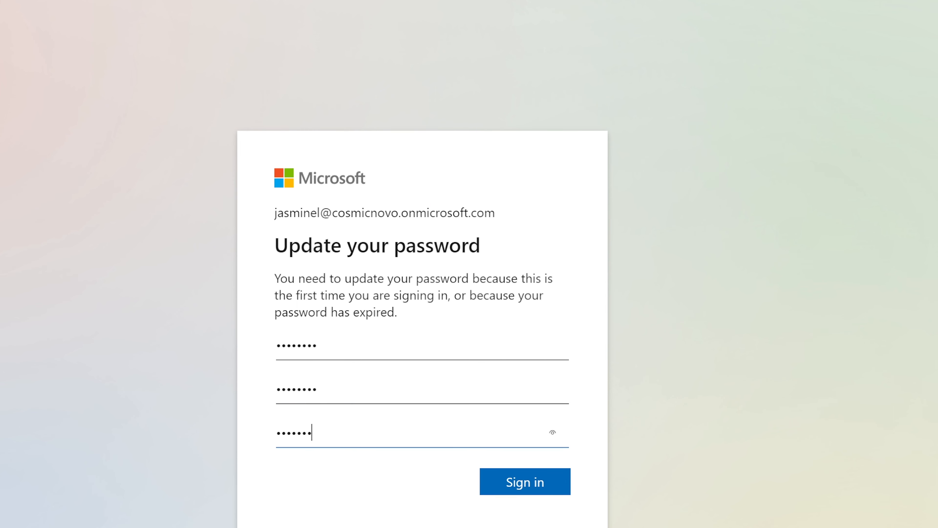